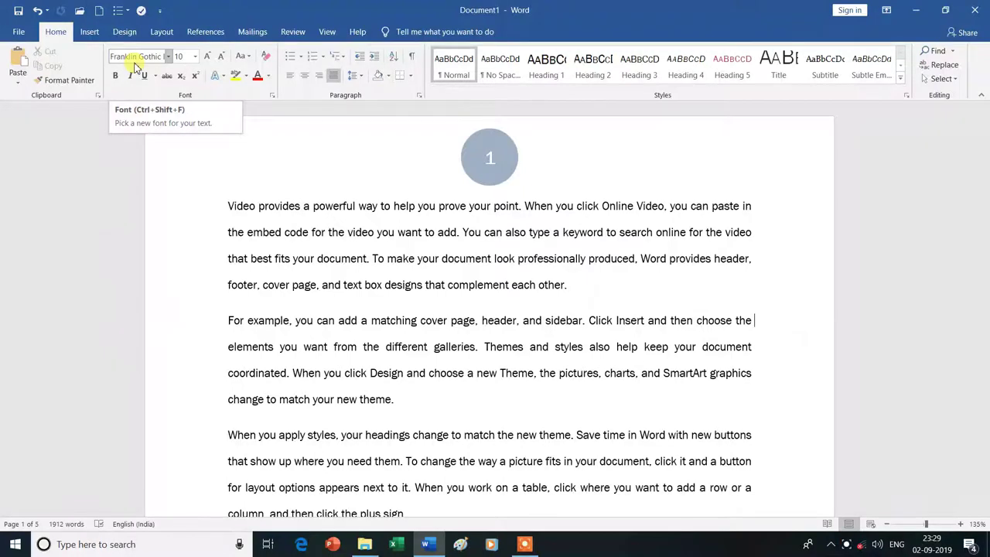
Switch to the Layout tab and look through the Breaks dropdown, then close it
click(163, 35)
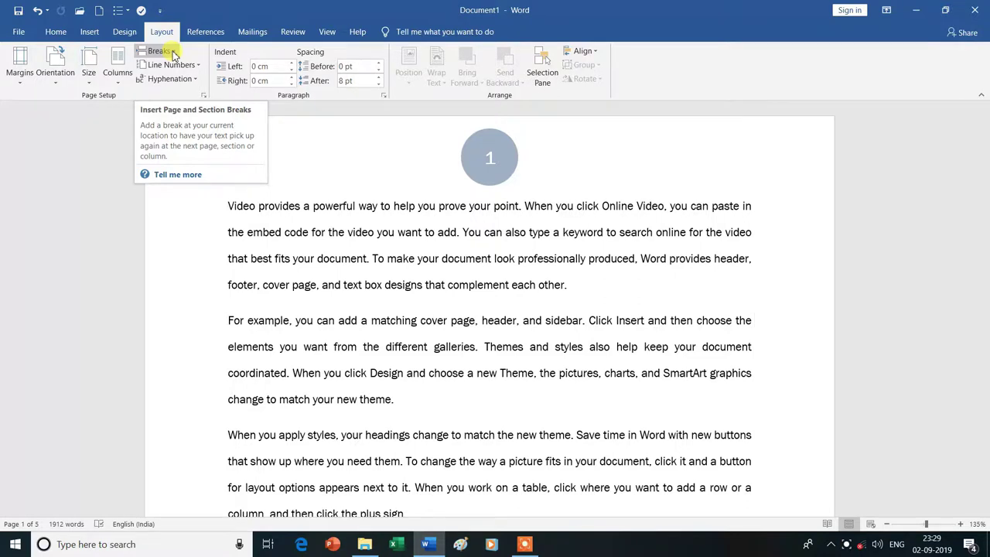
click(174, 54)
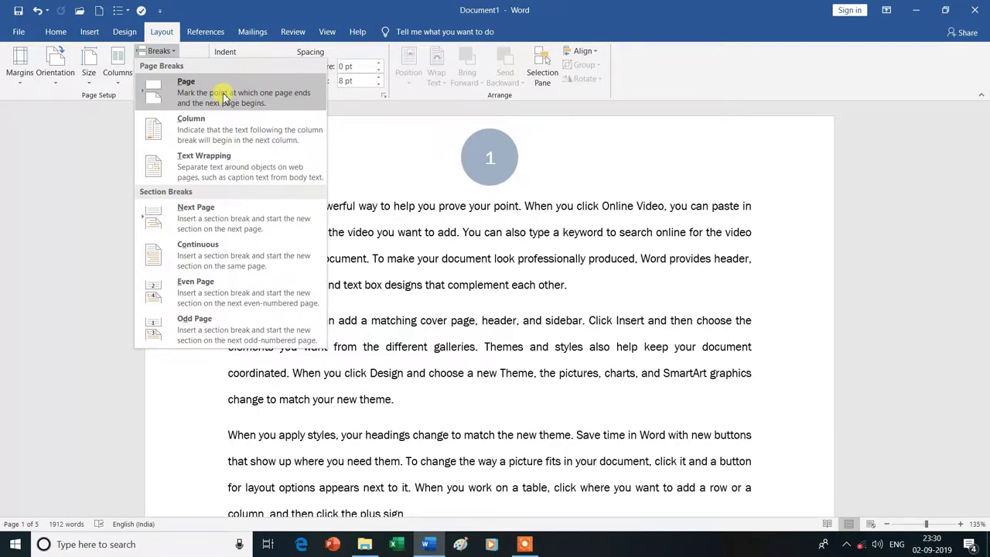
click(412, 174)
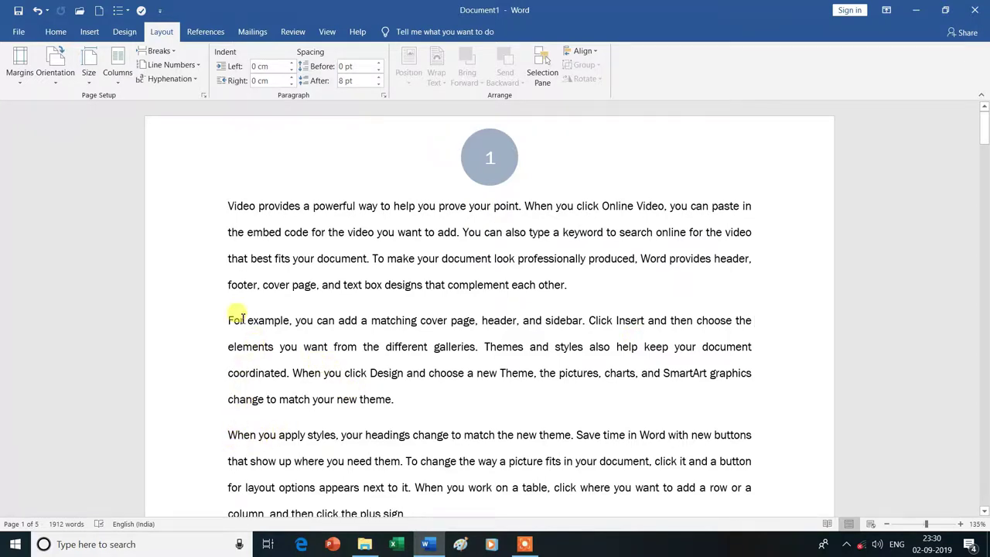
click(227, 434)
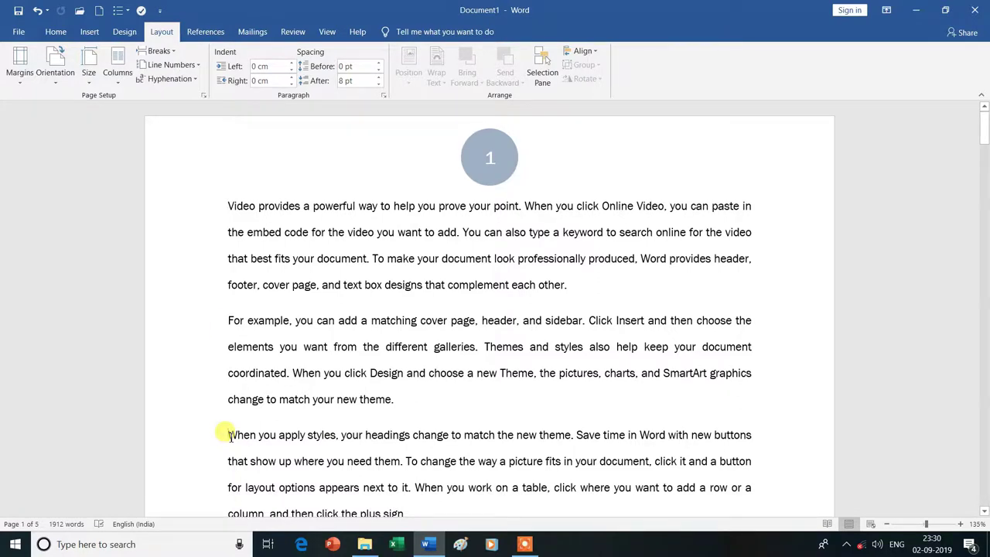
click(174, 53)
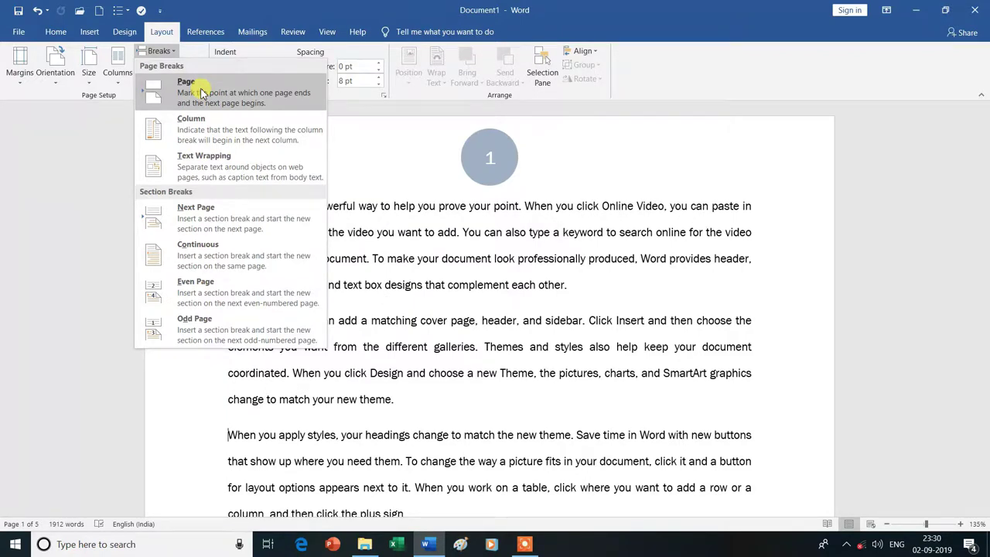
click(201, 93)
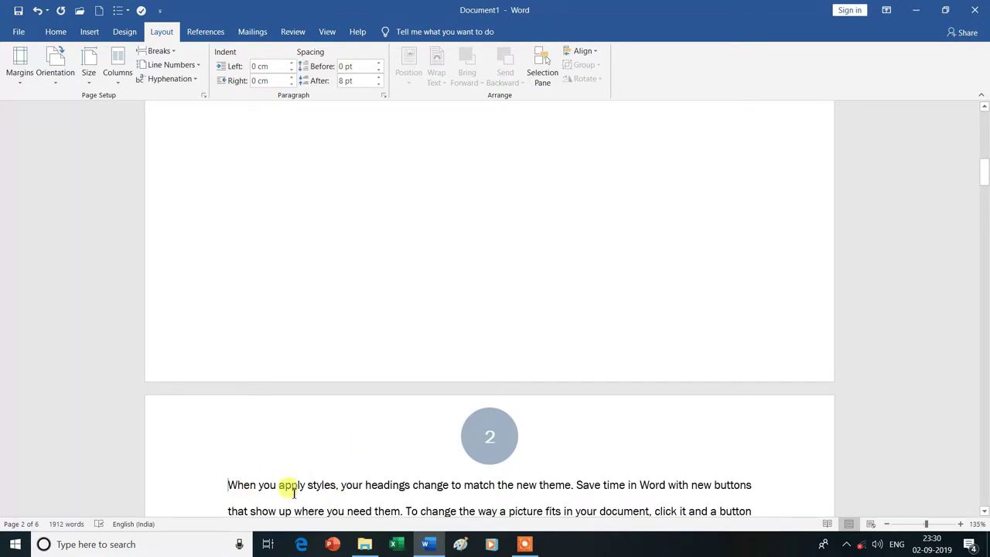
scroll(379, 481, up, 5)
scroll(383, 483, up, 3)
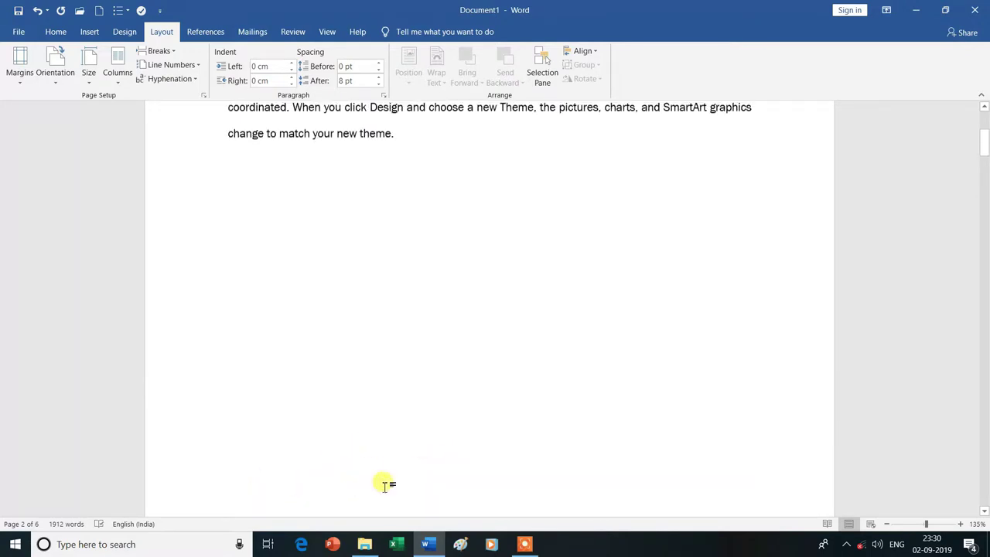
scroll(384, 484, up, 3)
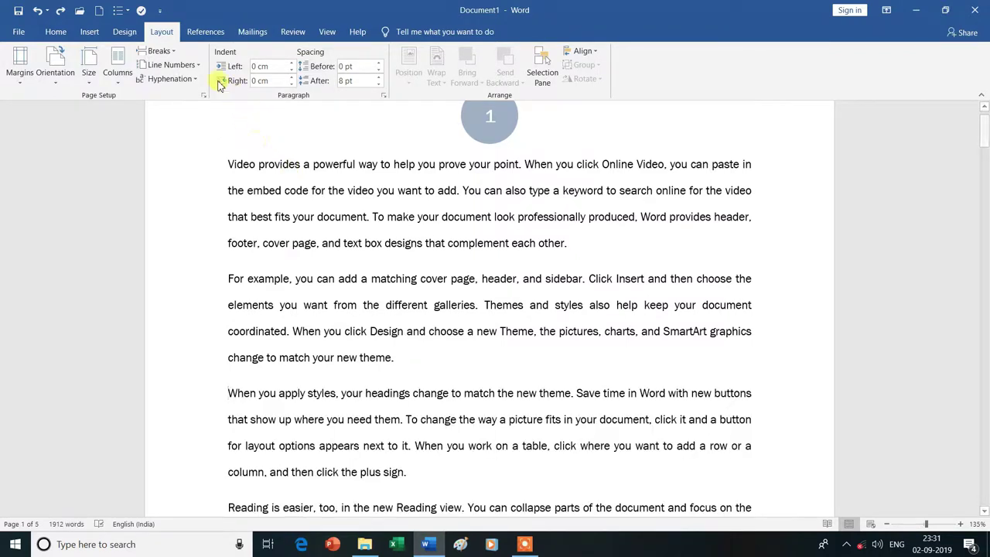
Set the first two paragraphs in two side-by-side columns using Columns > Two
click(175, 54)
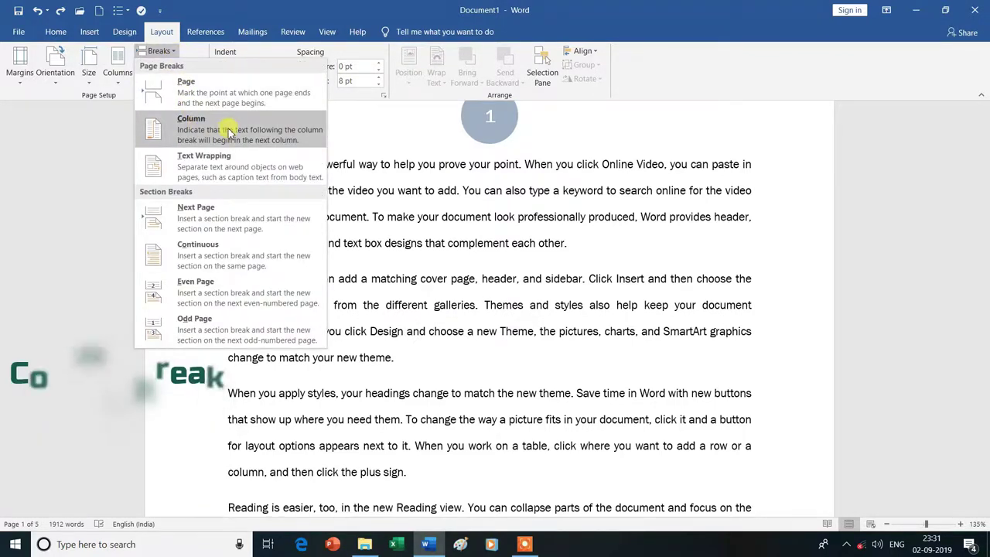
click(394, 136)
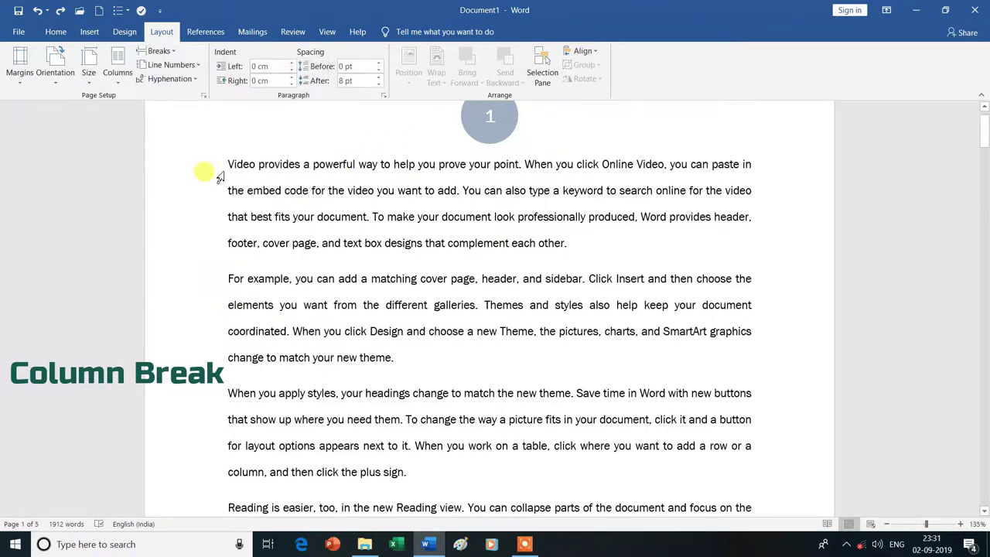
drag(227, 160, 395, 357)
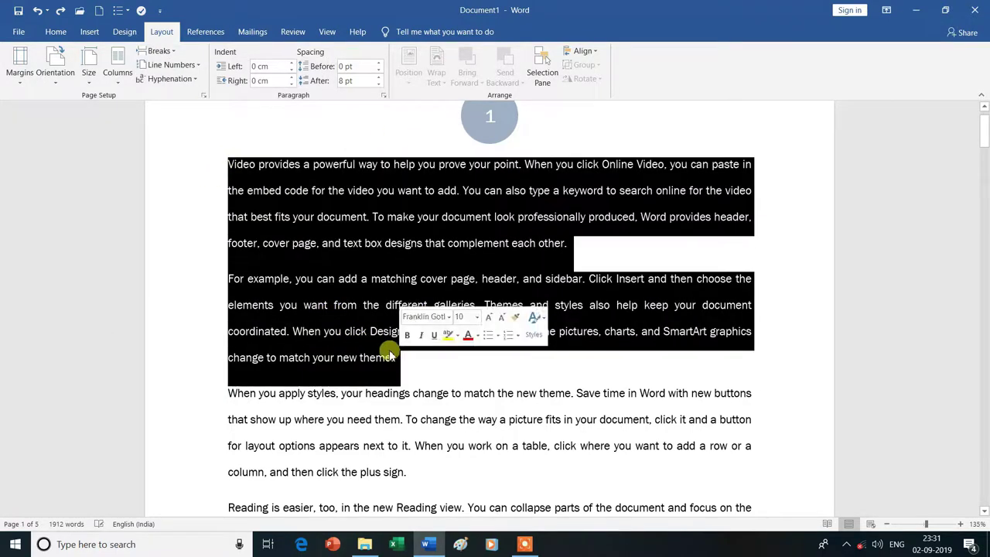
click(118, 87)
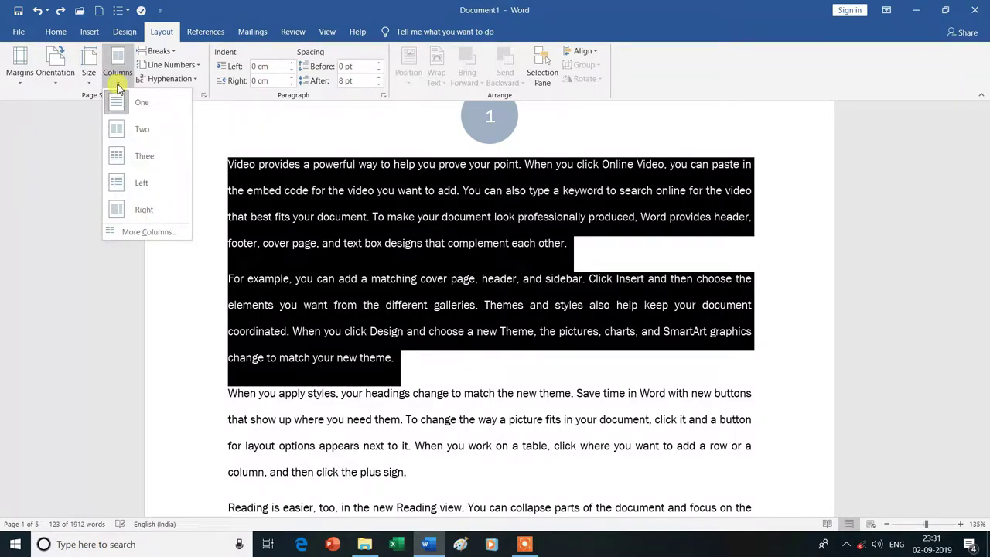
click(147, 134)
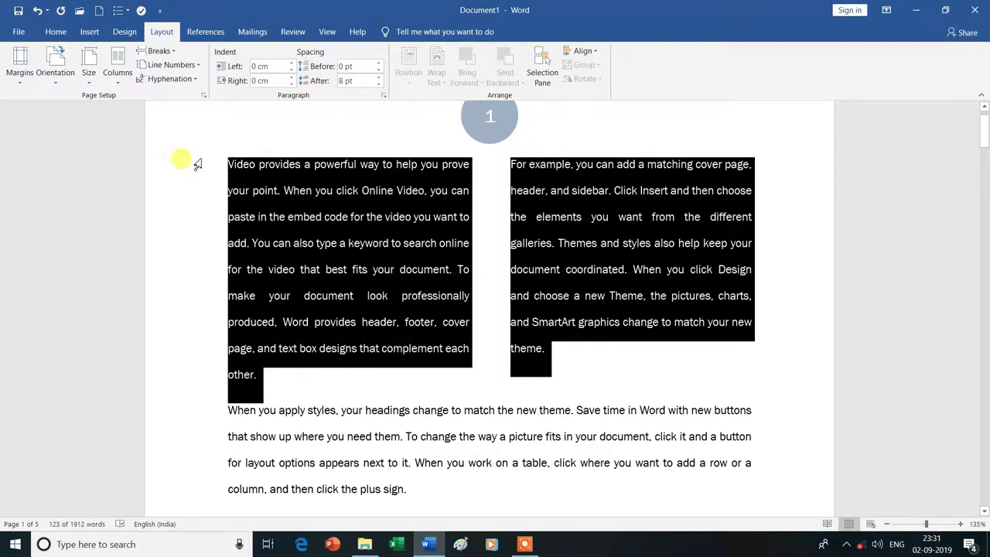
click(188, 163)
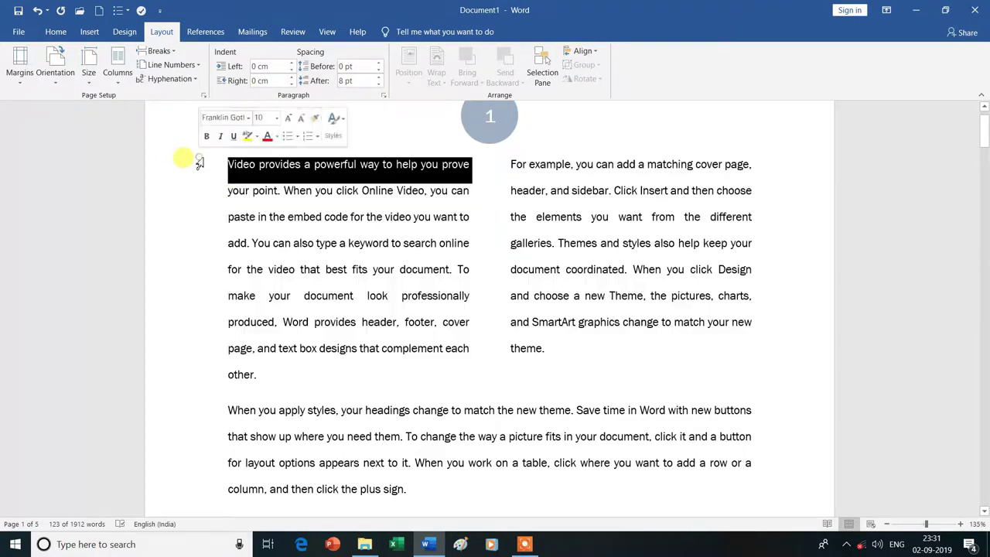
click(473, 219)
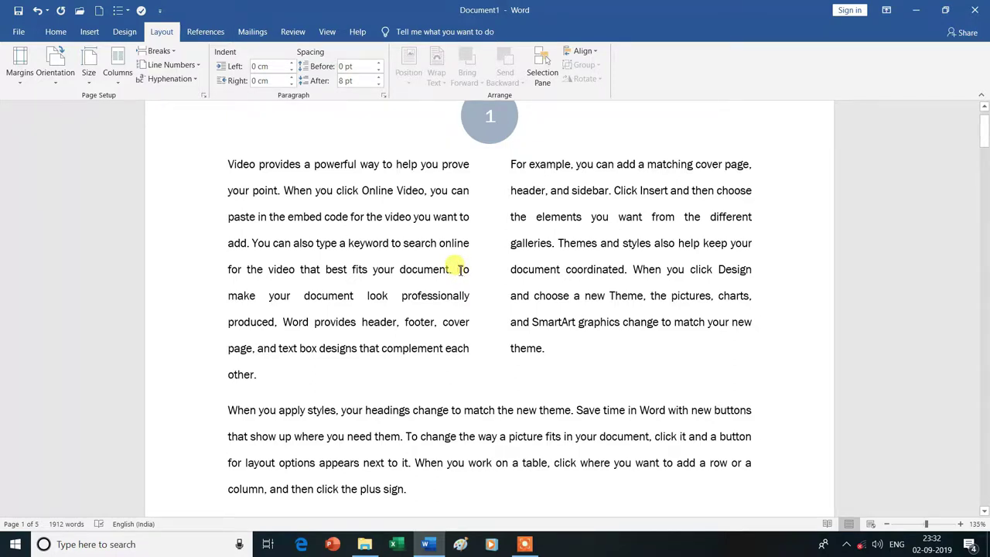
Insert a column break before 'To make your document', then delete it again
click(159, 51)
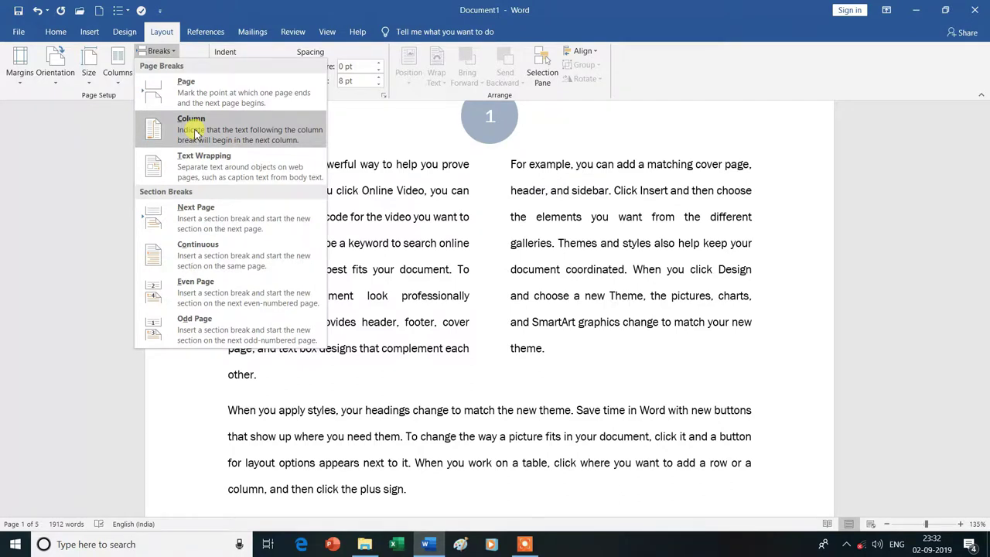
click(196, 133)
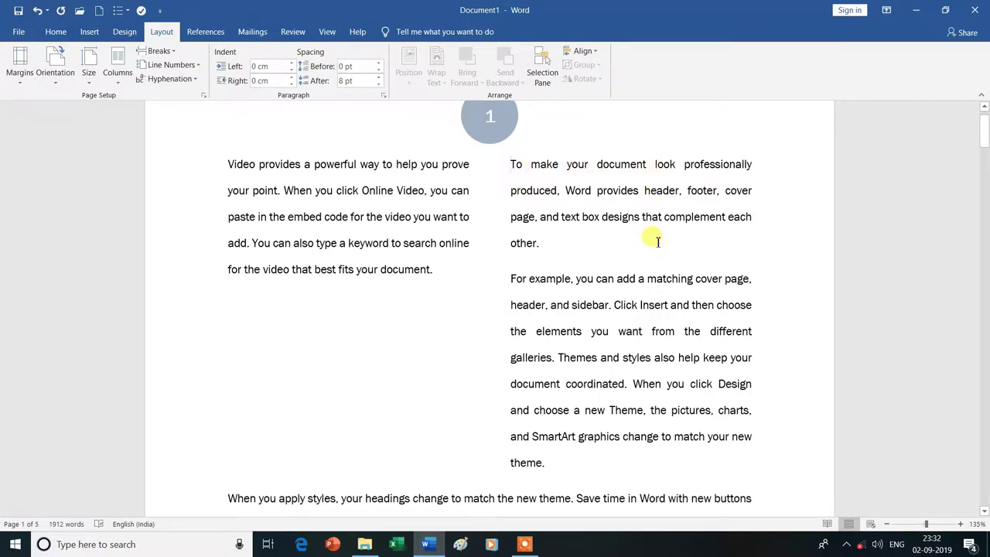
key(BackSpace)
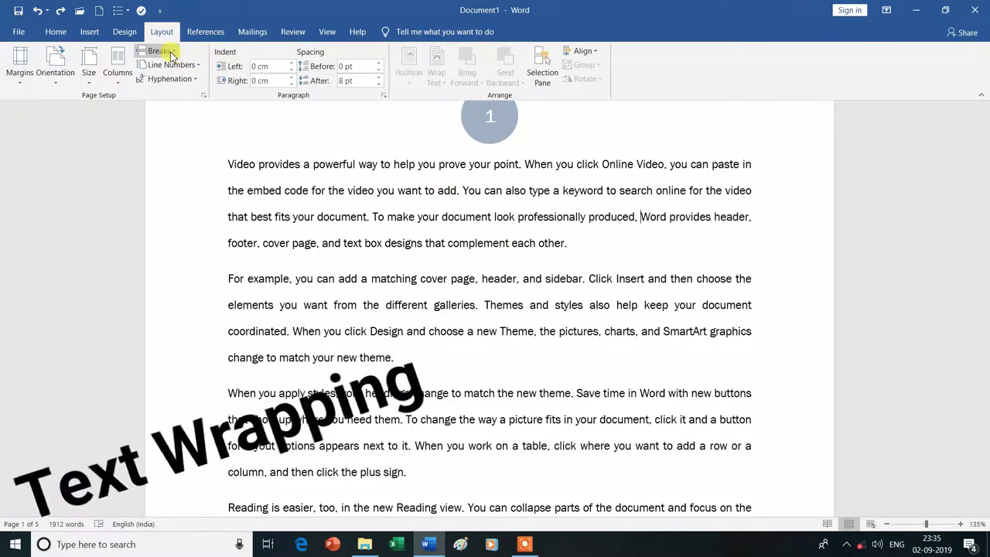
Move 'Word provides header' onto a new line with a Text Wrapping break, not a paragraph break
click(170, 52)
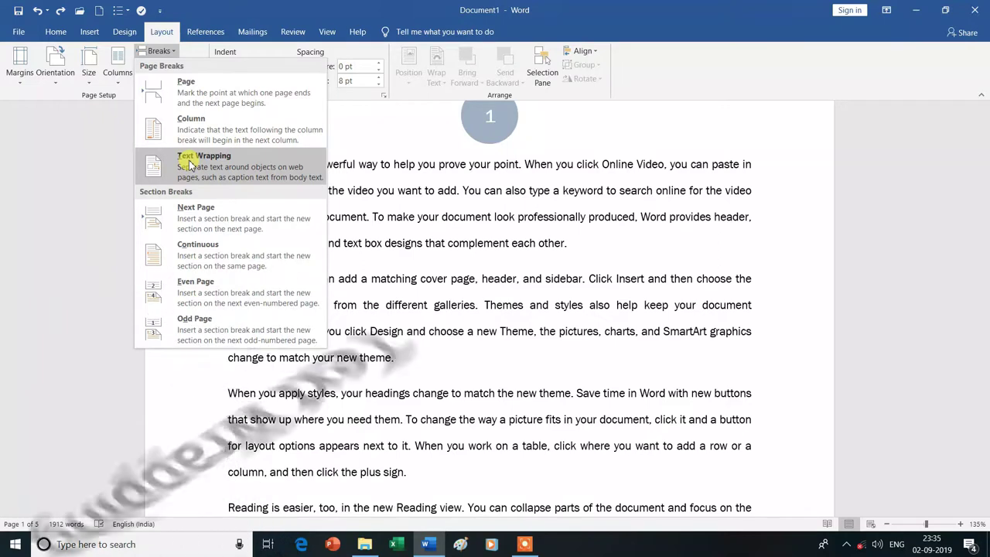
click(620, 243)
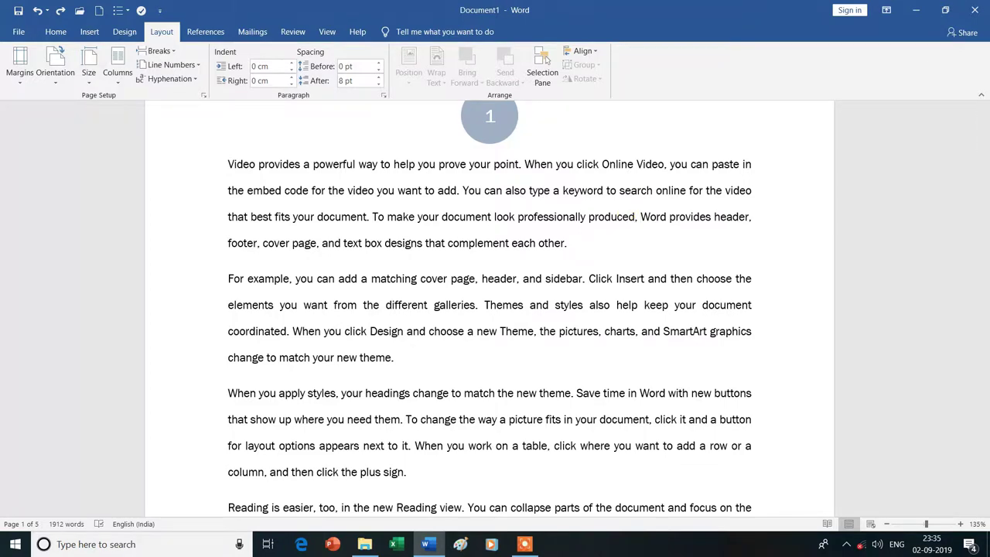
key(Return)
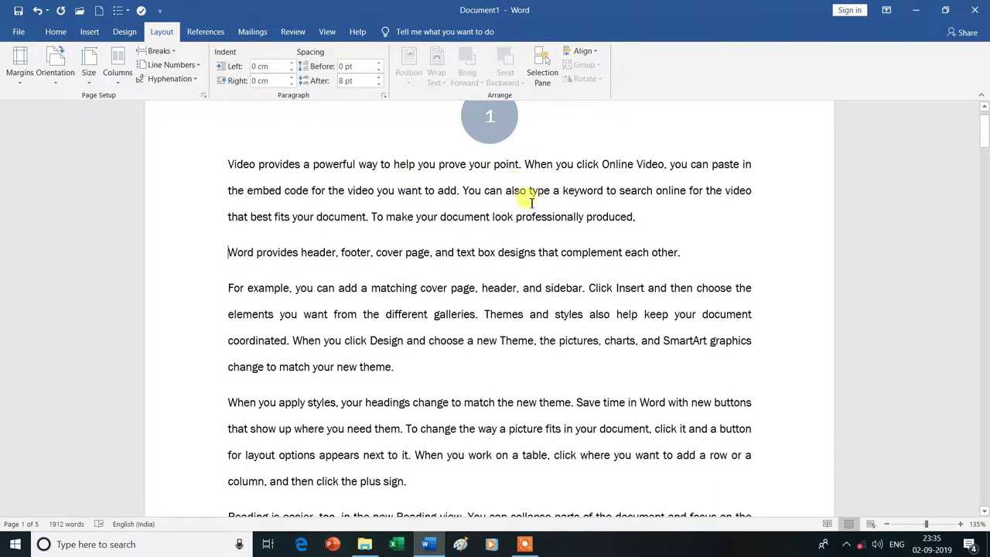
key(BackSpace)
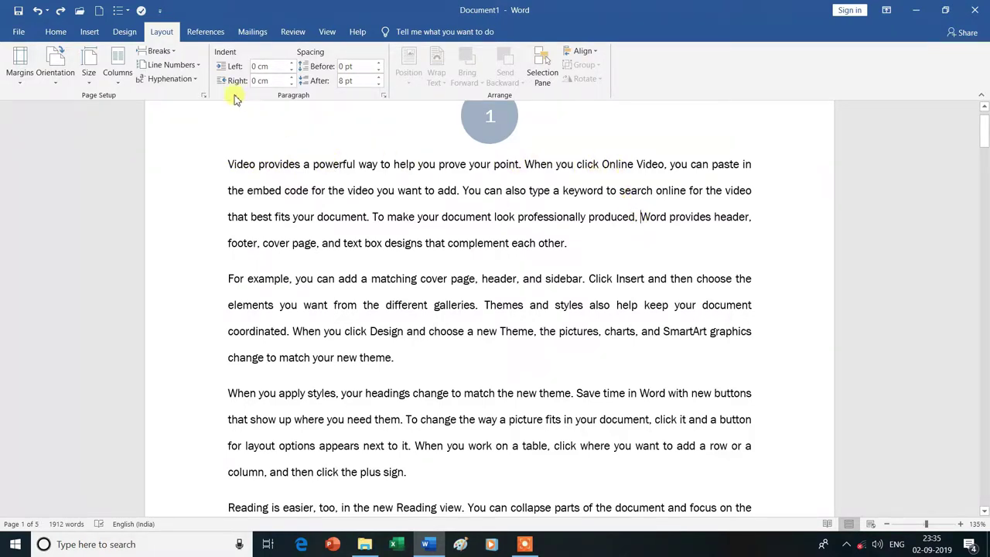
click(174, 54)
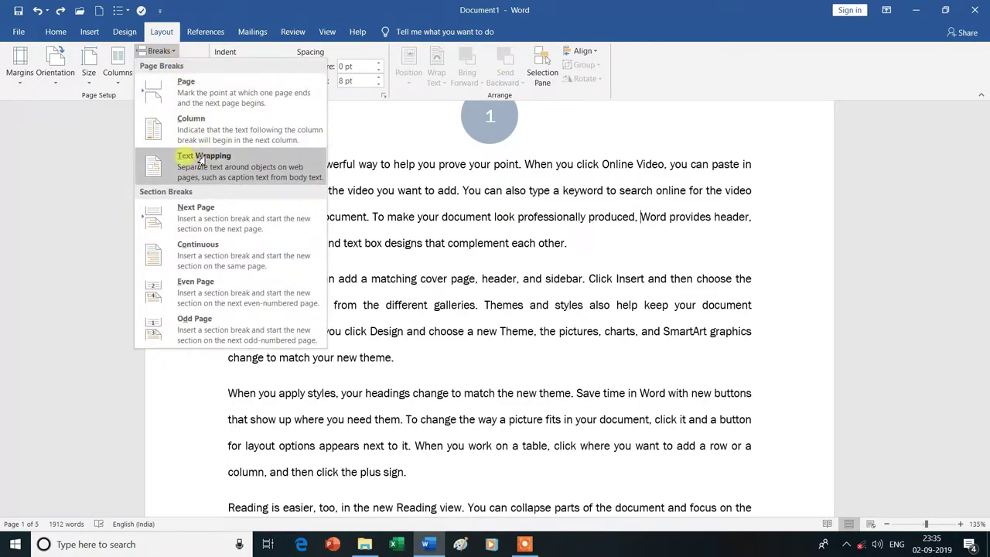
click(203, 158)
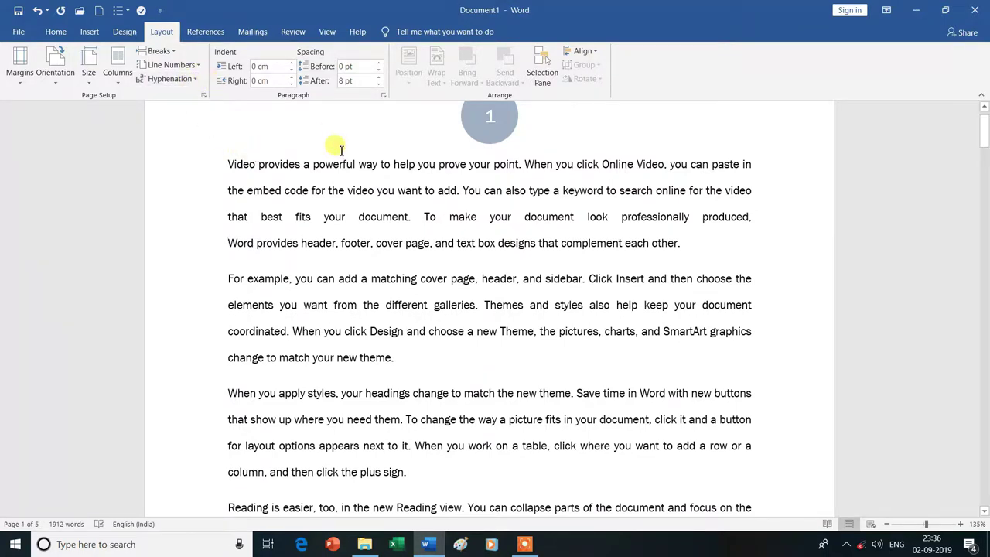
Remove the line break before 'Word provides header', open the Breaks list, and scroll down the document
key(BackSpace)
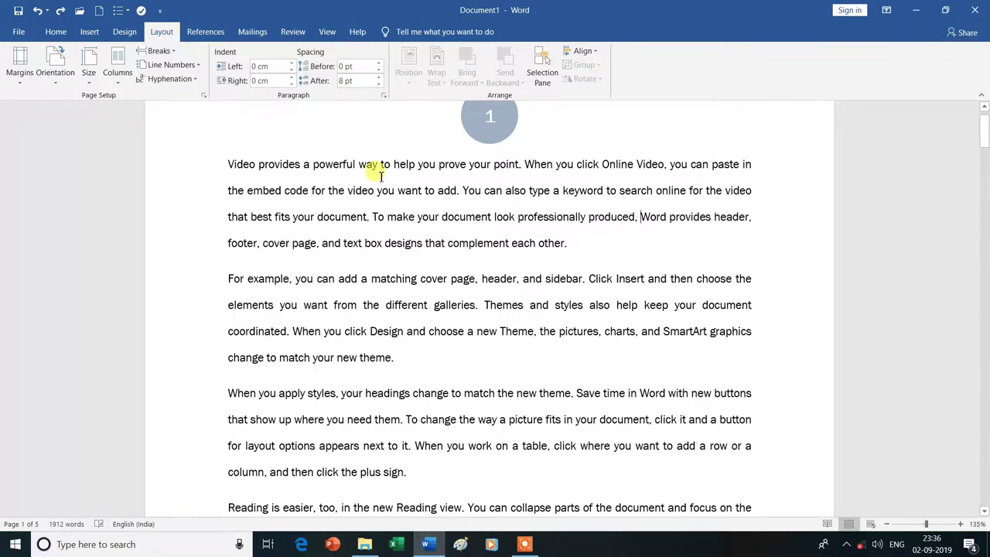
click(158, 51)
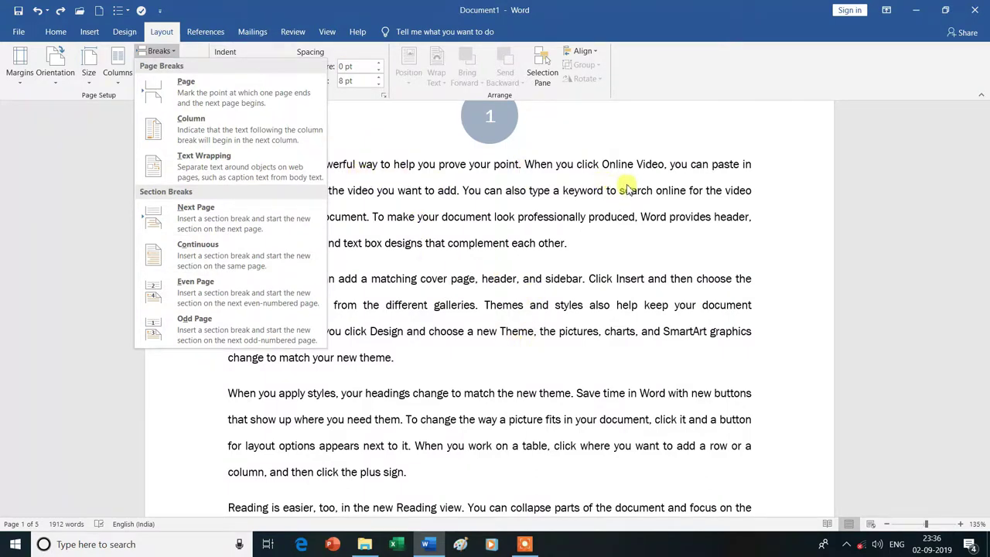
scroll(658, 387, down, 2)
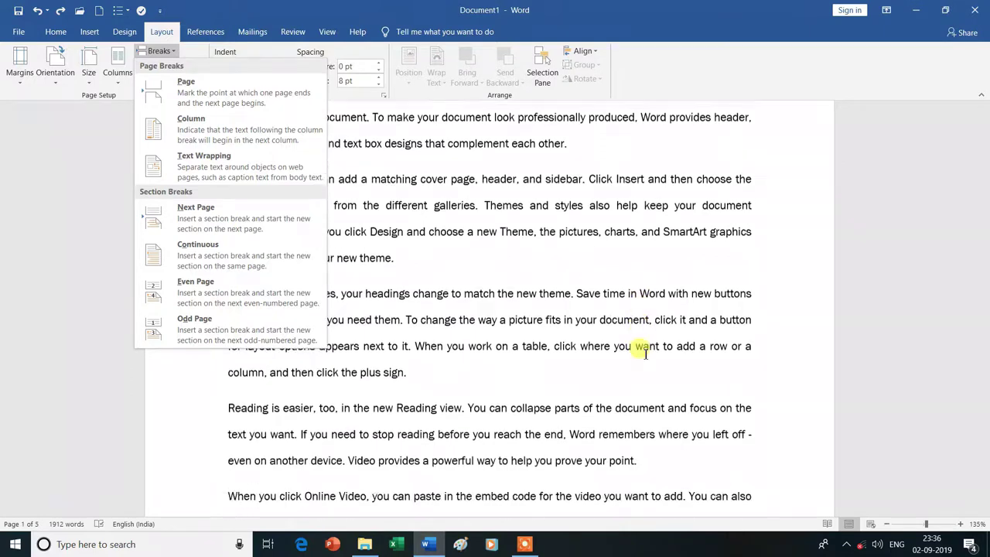
scroll(646, 354, down, 3)
scroll(645, 354, down, 3)
scroll(638, 348, down, 2)
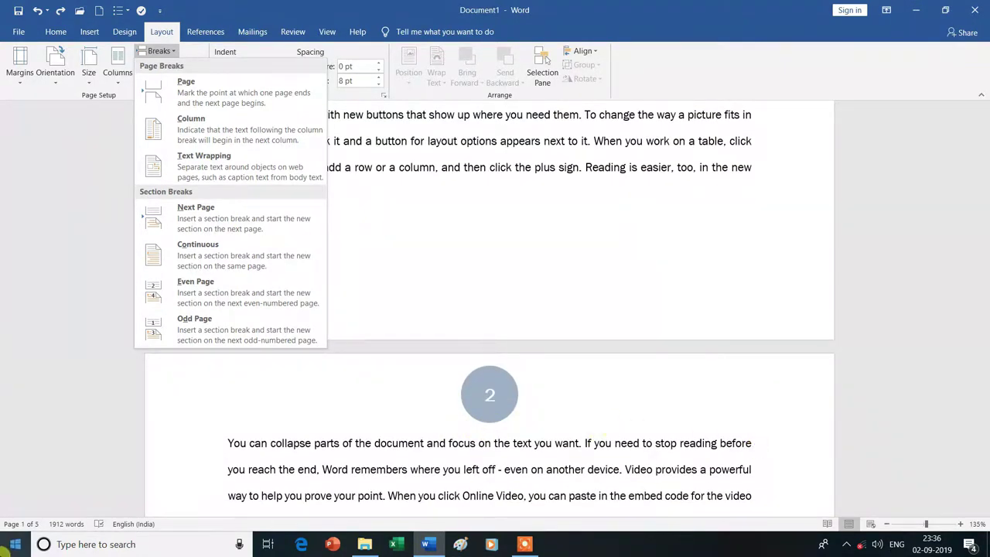
Zoom out to about 33% so all five pages sit side by side
click(897, 525)
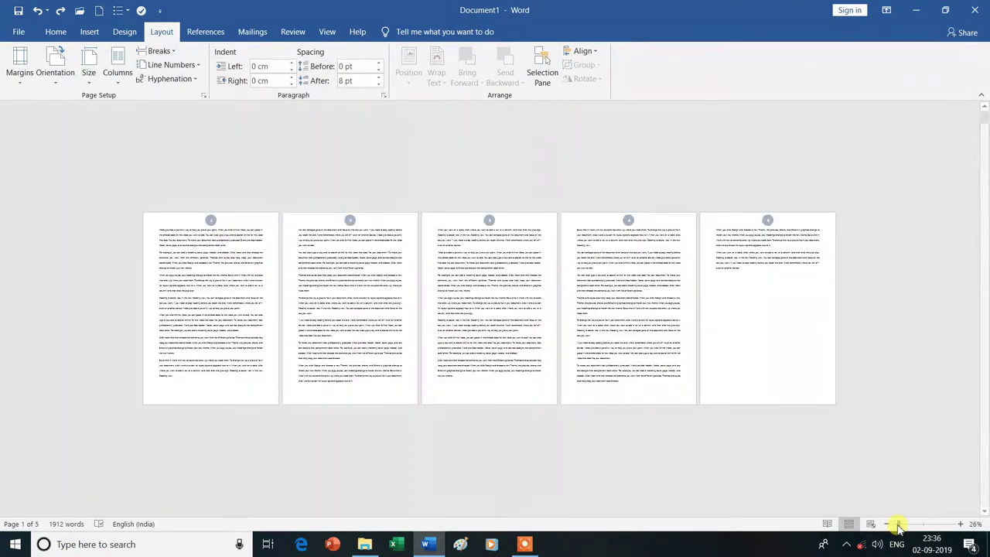
drag(904, 528, 906, 528)
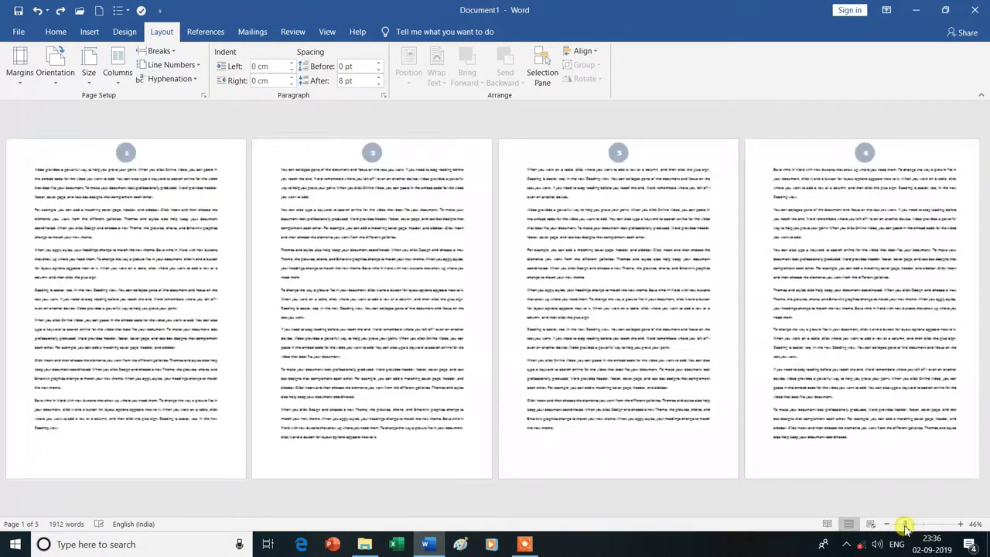
click(901, 529)
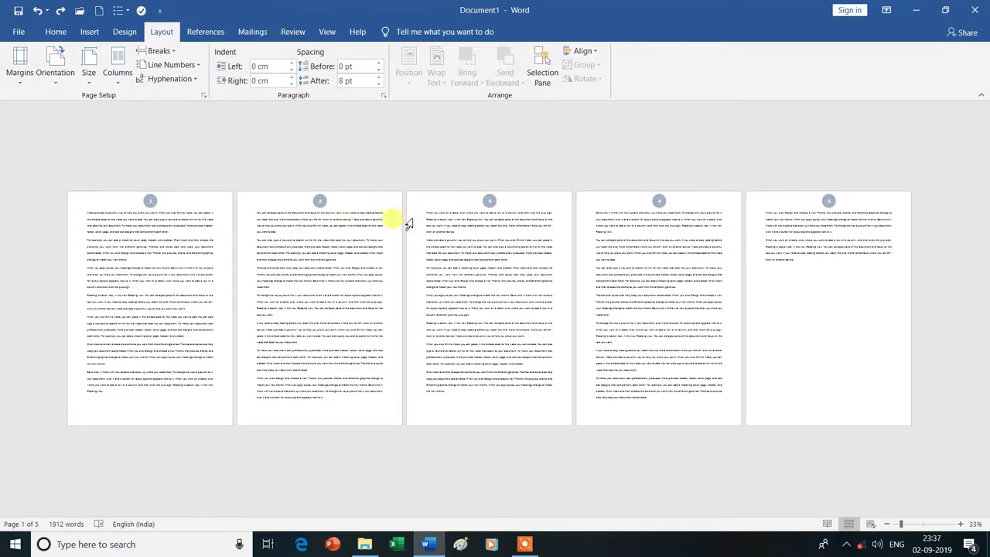
click(431, 223)
click(175, 56)
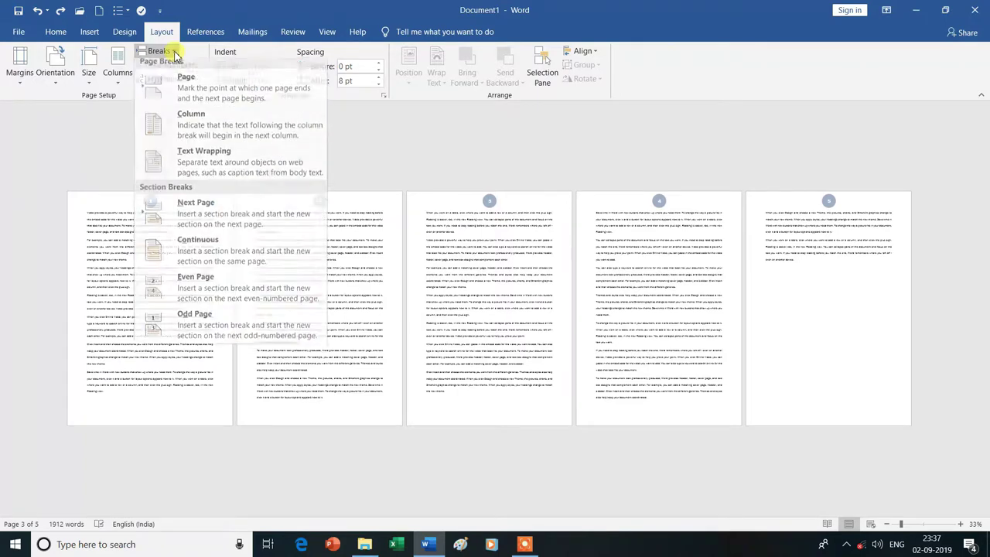
Insert a Next Page section break at the top of page 3
click(203, 221)
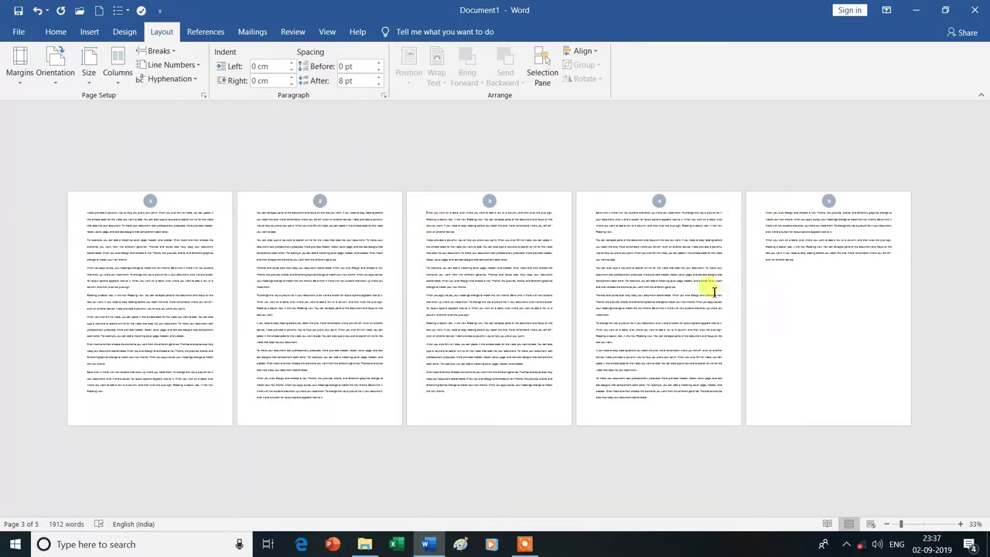
click(86, 223)
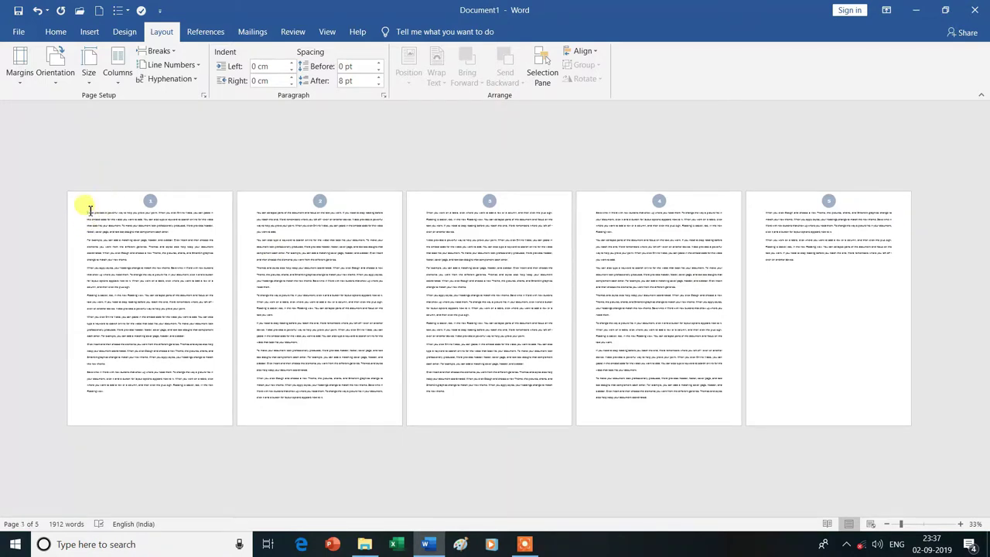
Apply Continuous line numbering after first trying Restart Each Section
click(197, 71)
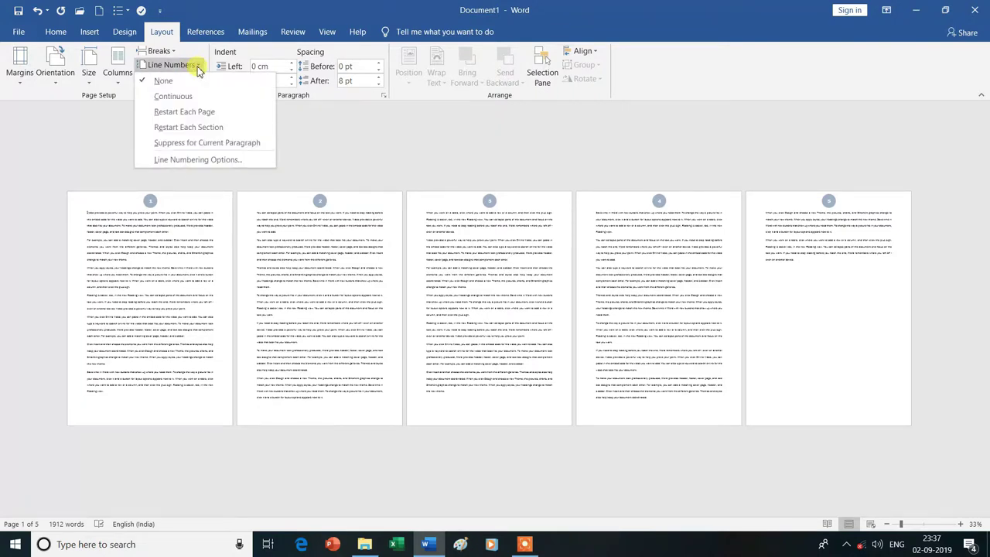
click(180, 132)
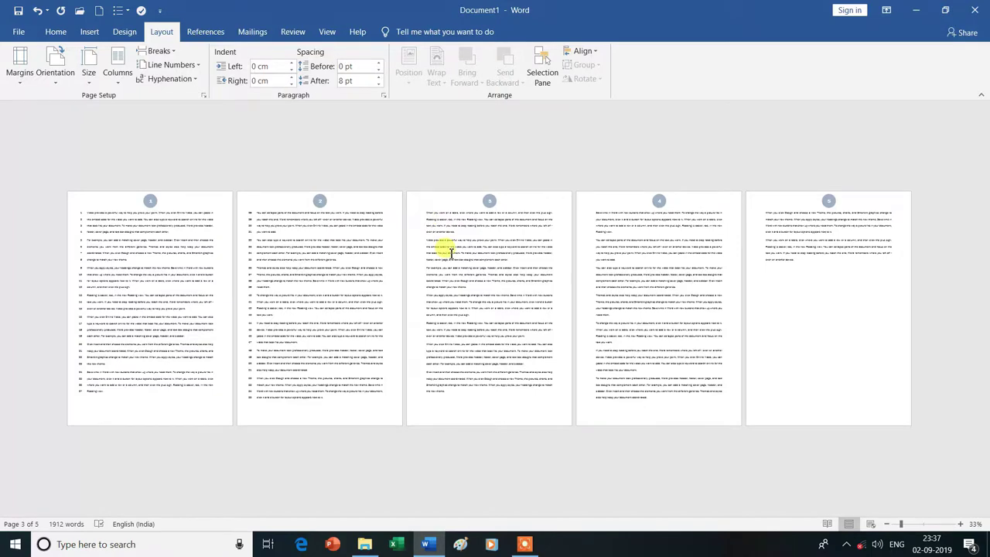
click(195, 68)
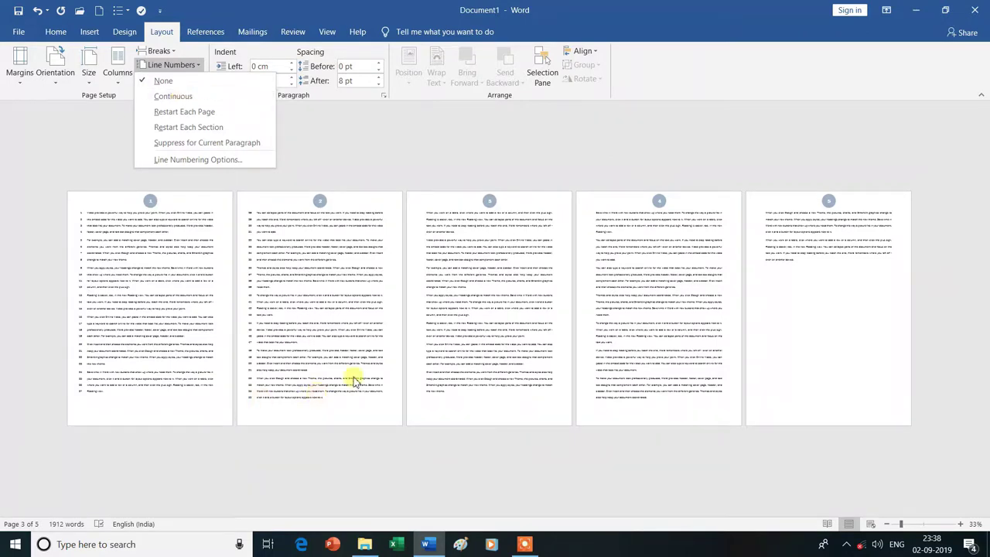
click(191, 99)
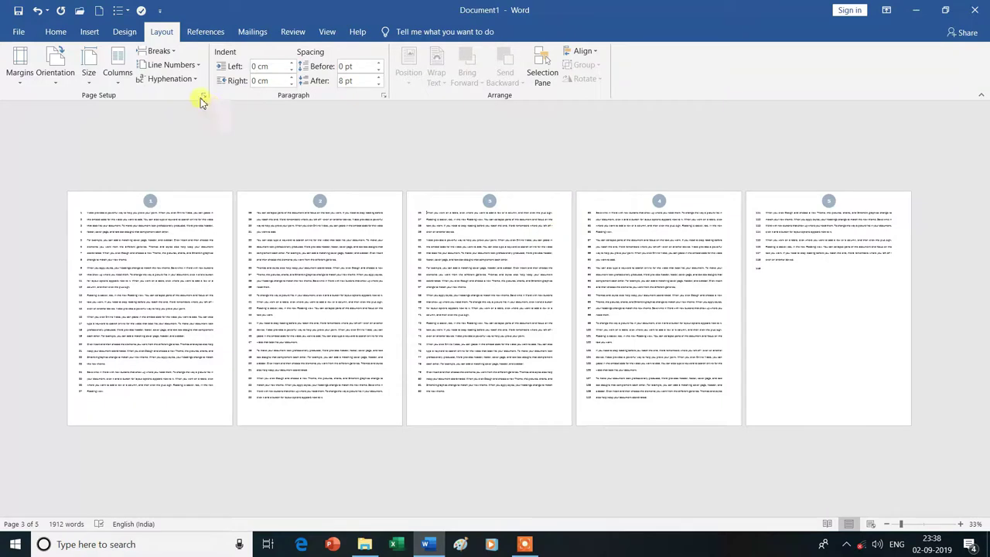
click(193, 65)
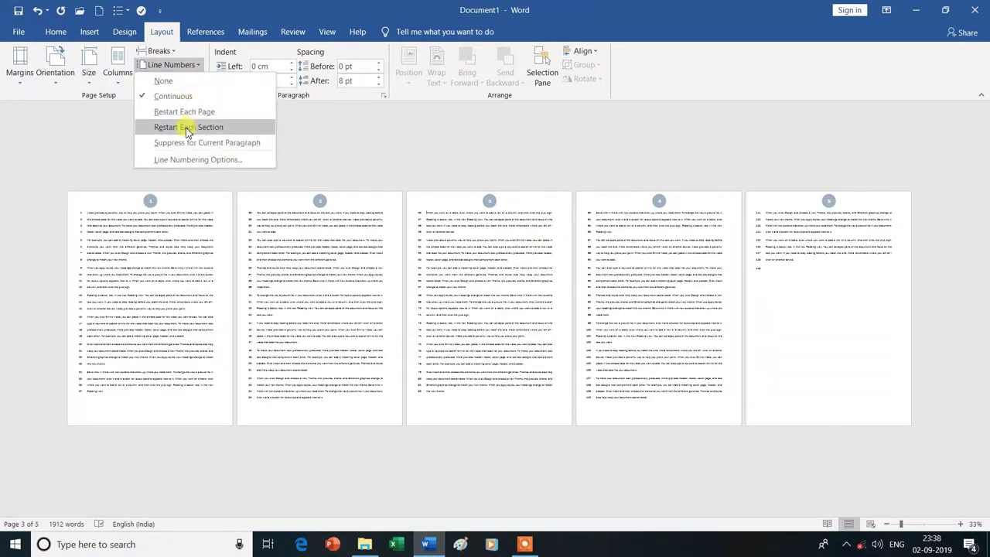
click(629, 164)
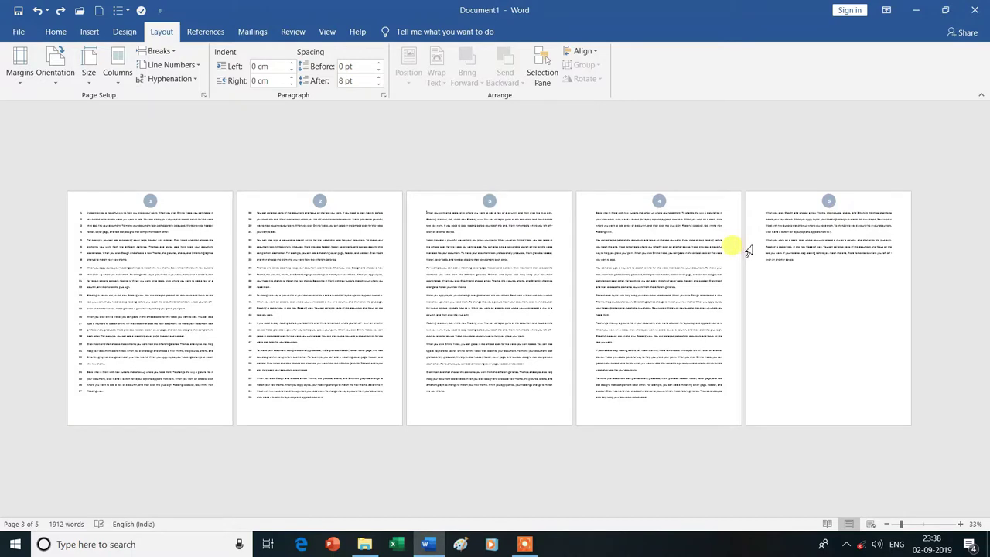
Switch line numbering to Restart Each Section
click(192, 65)
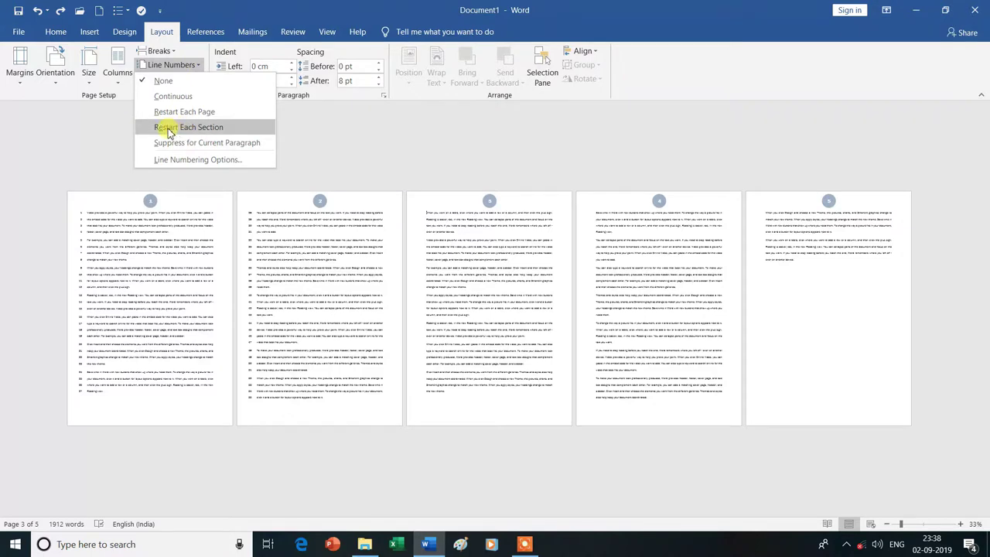
click(192, 129)
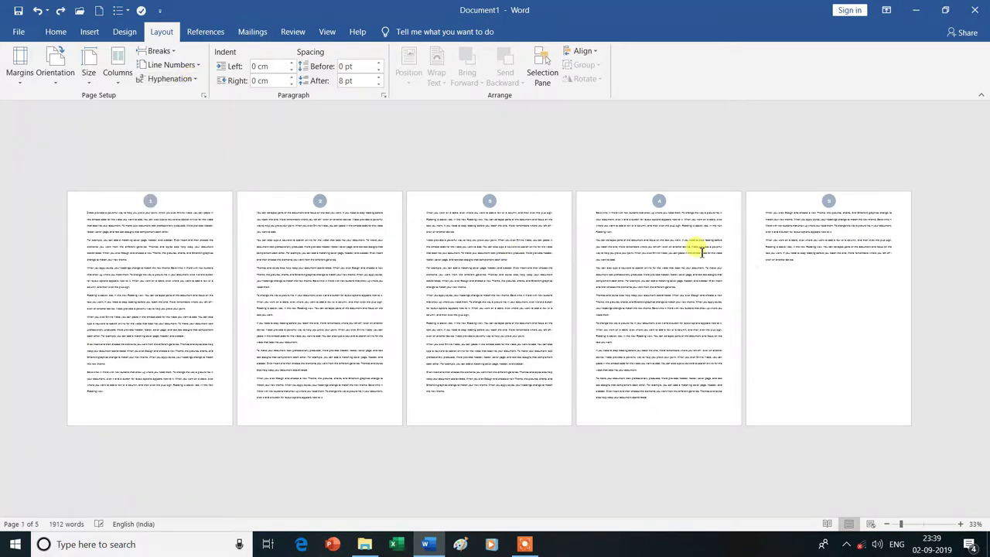
Zoom to fit about four pages per row, then open the Line Numbers options and the Breaks list
click(906, 524)
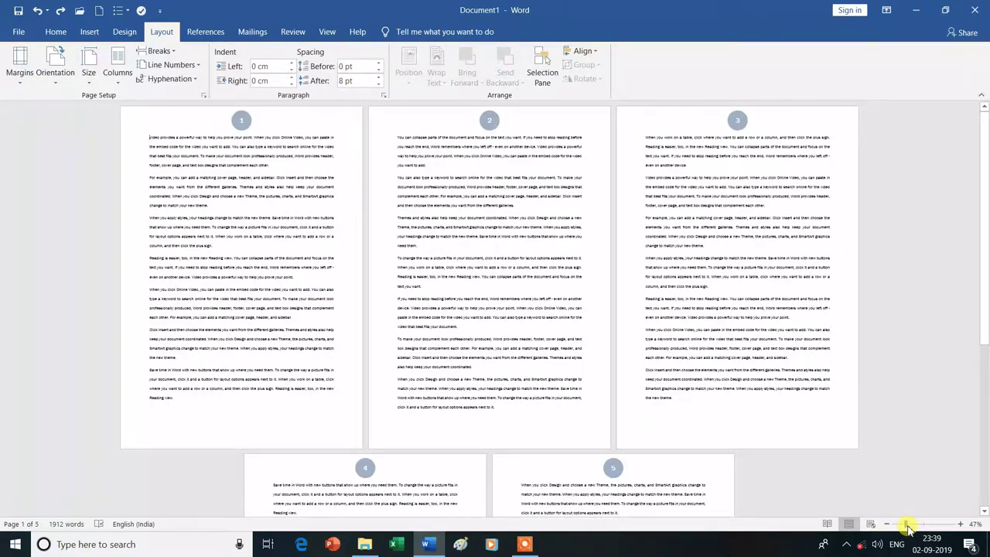
drag(904, 526, 902, 526)
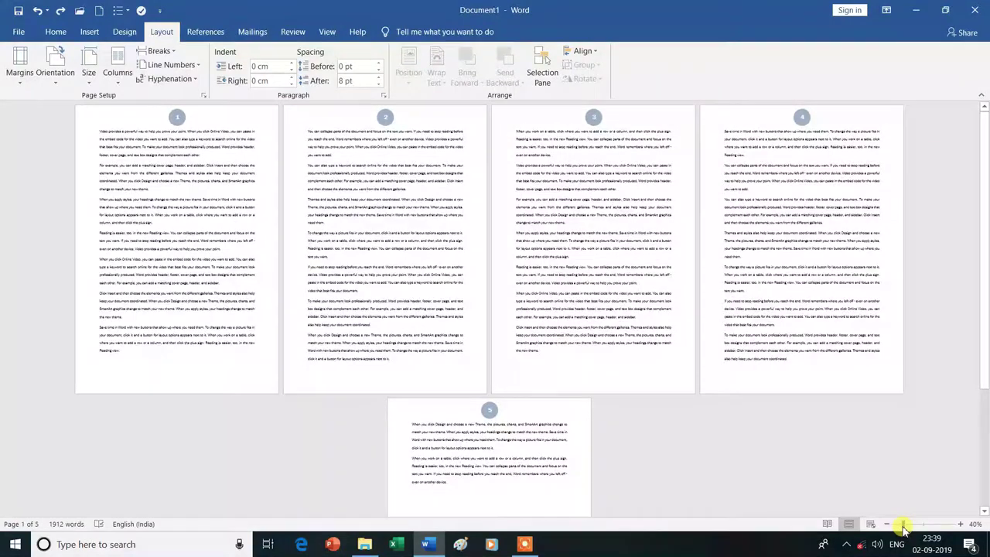
click(199, 68)
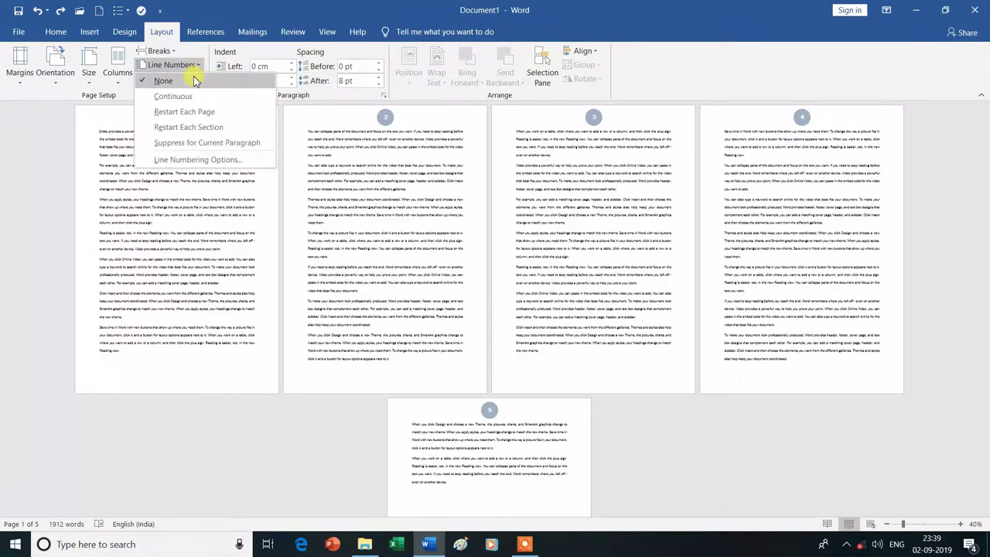
click(164, 52)
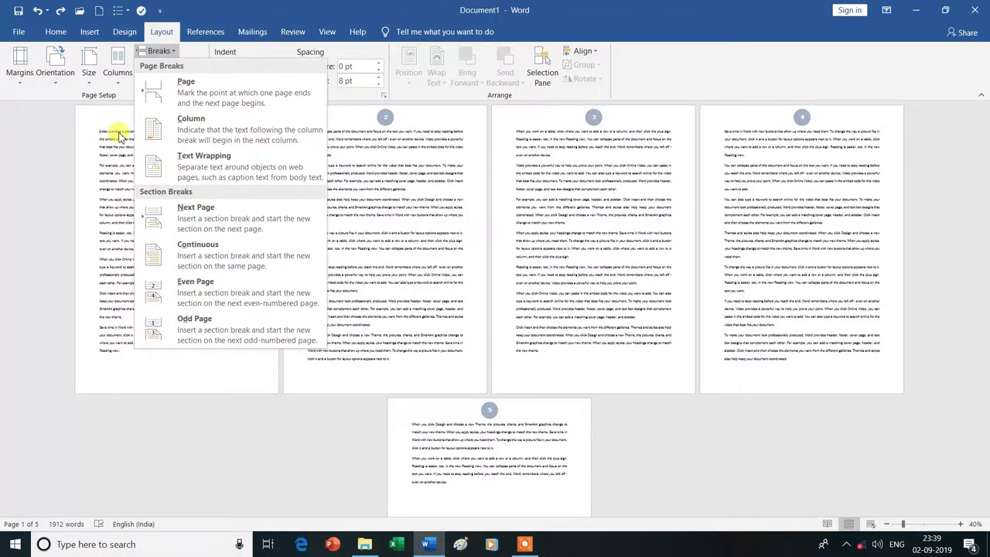
At 99% zoom, type '1.' before the first paragraph and '2.' before the Reading paragraph
click(127, 253)
drag(902, 524, 925, 525)
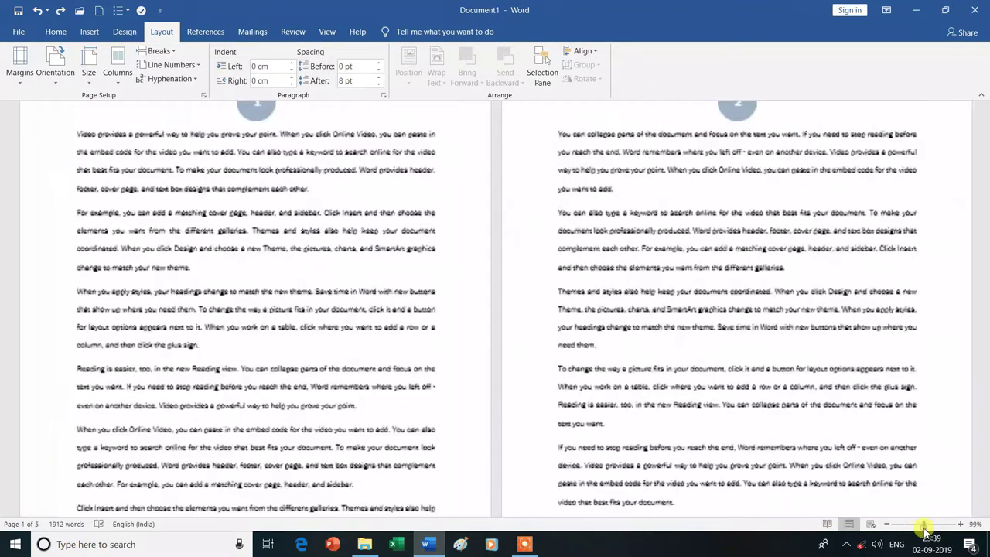
scroll(349, 348, up, 2)
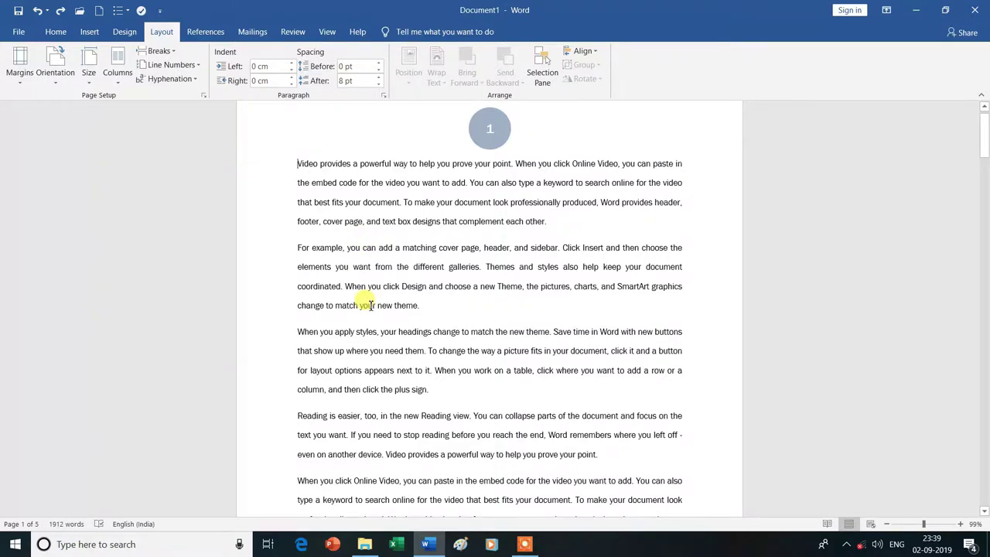
text(1)
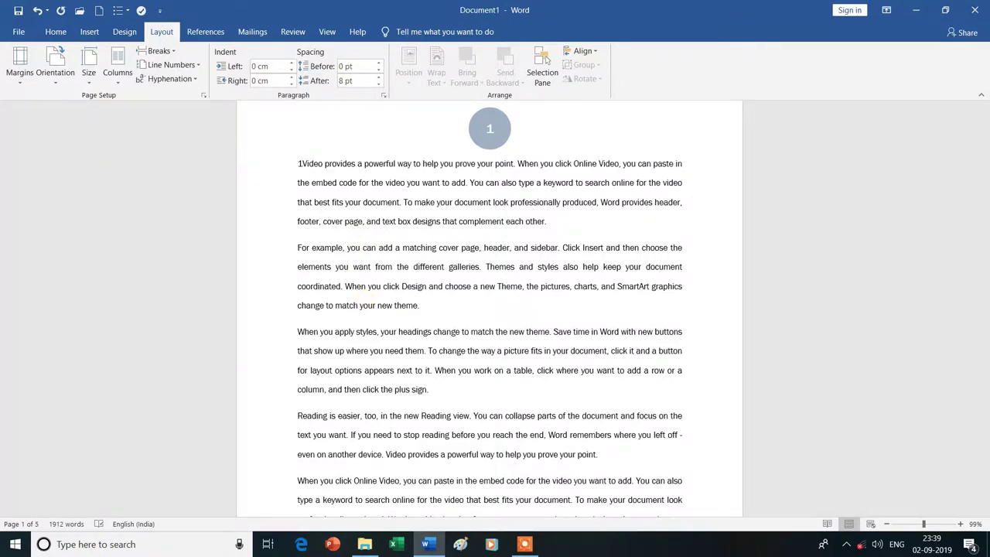
text(.)
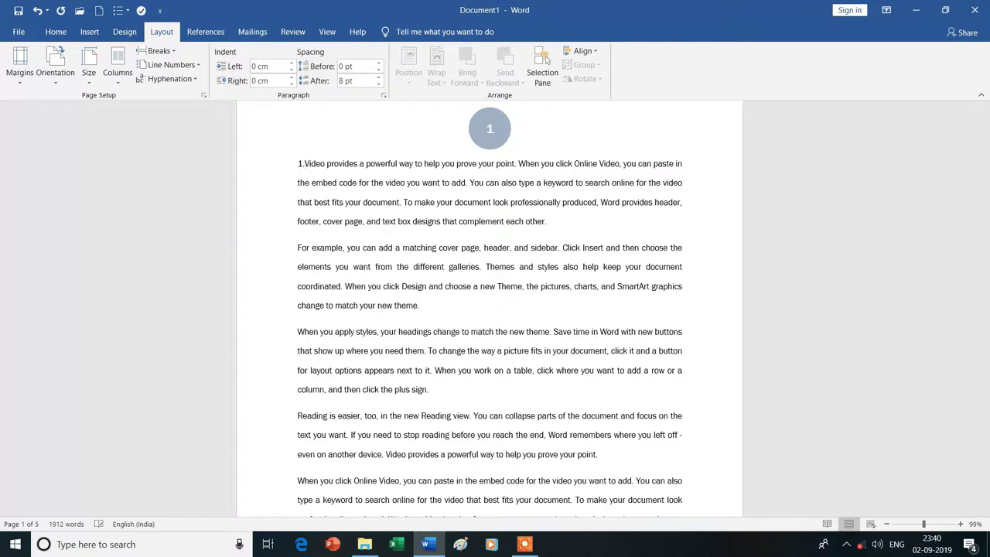
mouse_move(489, 309)
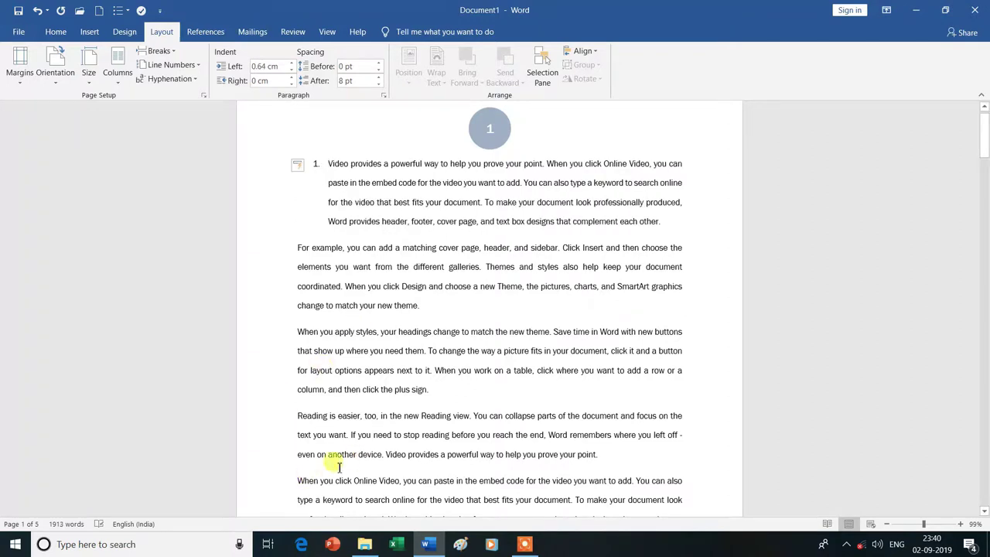
click(296, 415)
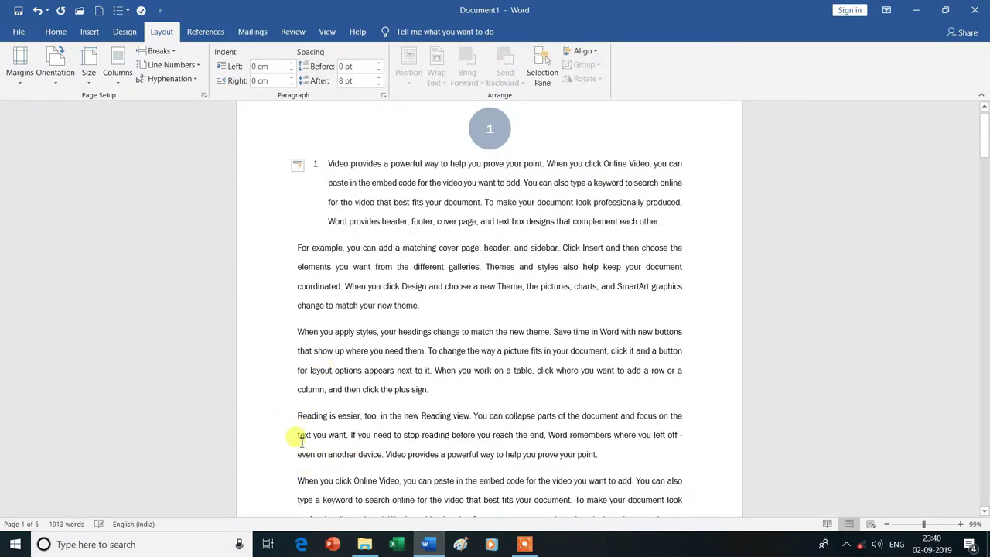
text(2.)
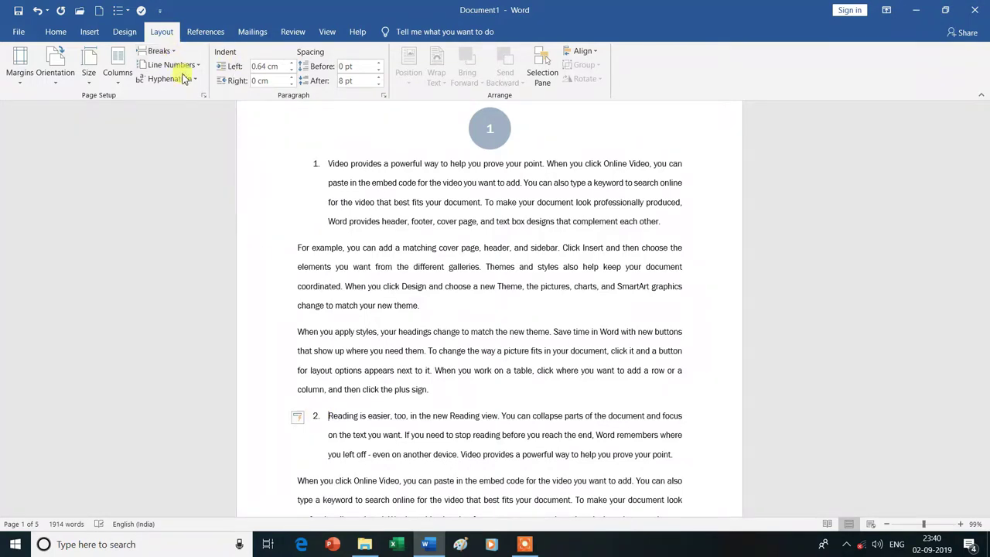
Insert a Continuous section break before item 2, then view the break types again at 59% zoom
click(158, 50)
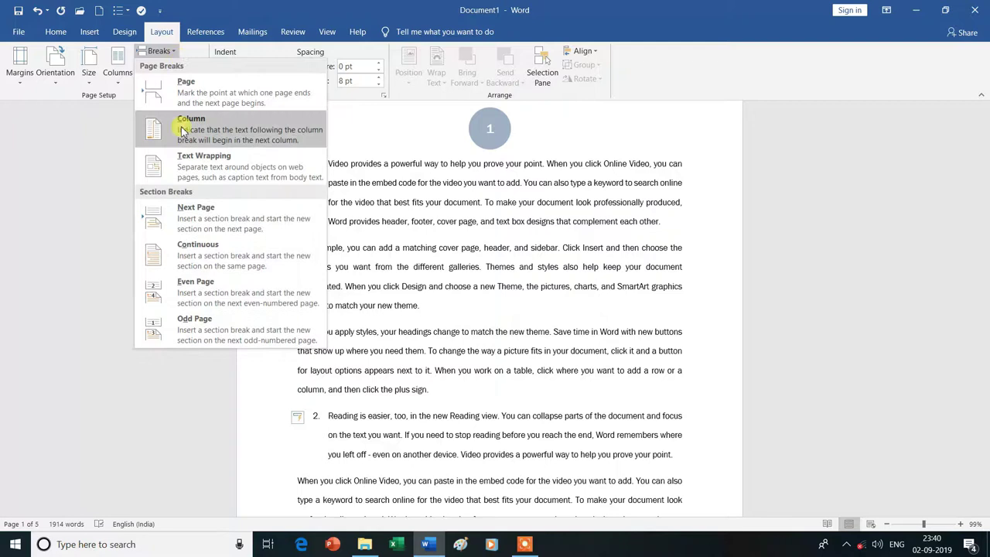
click(201, 255)
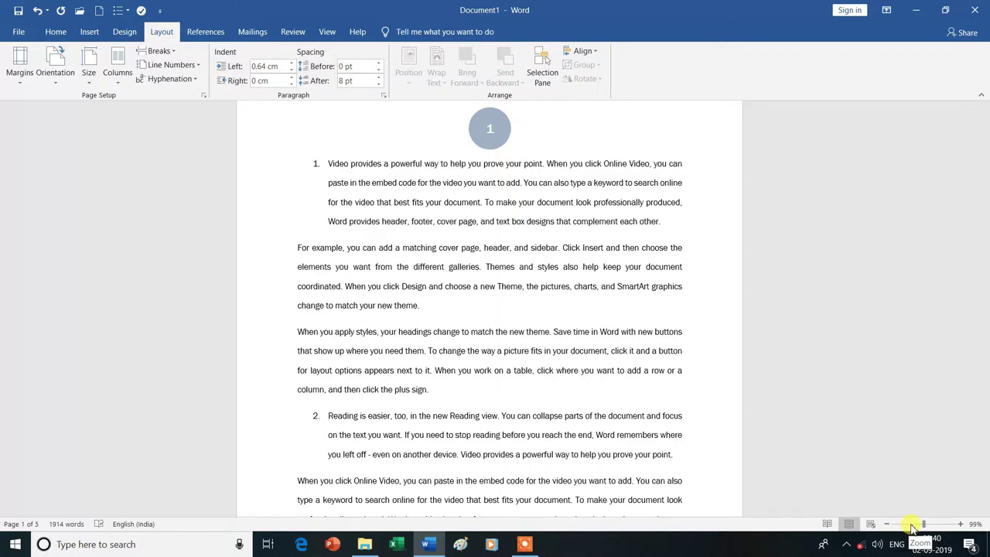
drag(913, 525, 911, 525)
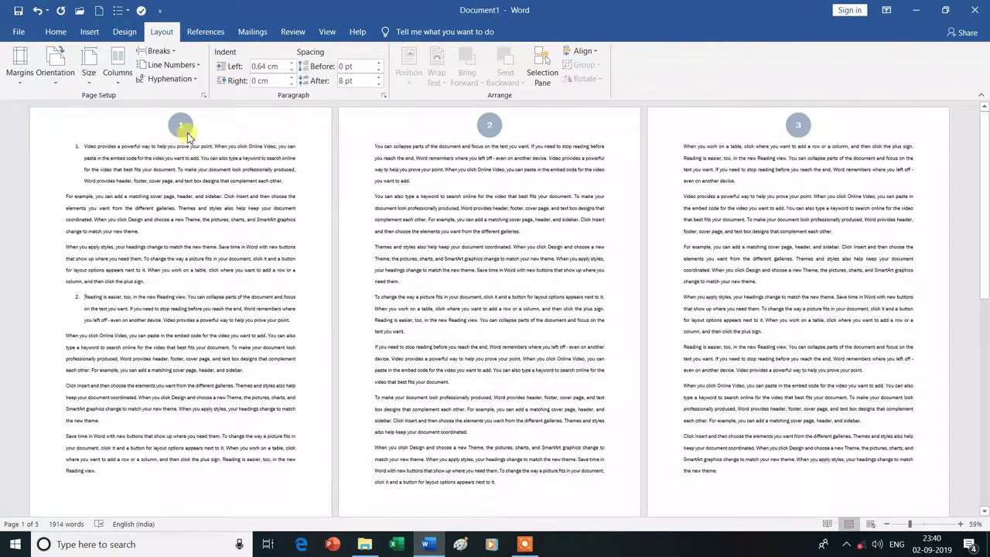
click(159, 51)
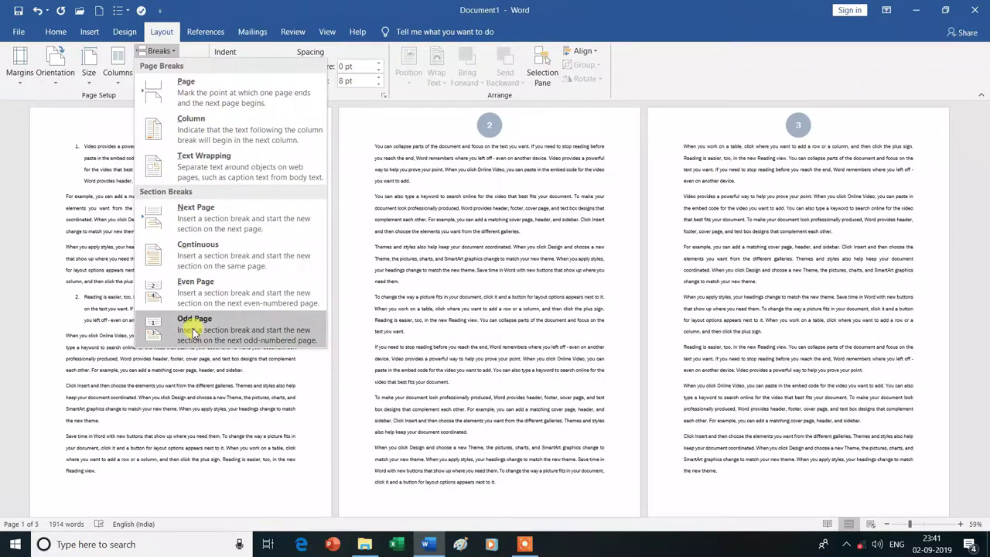
click(316, 429)
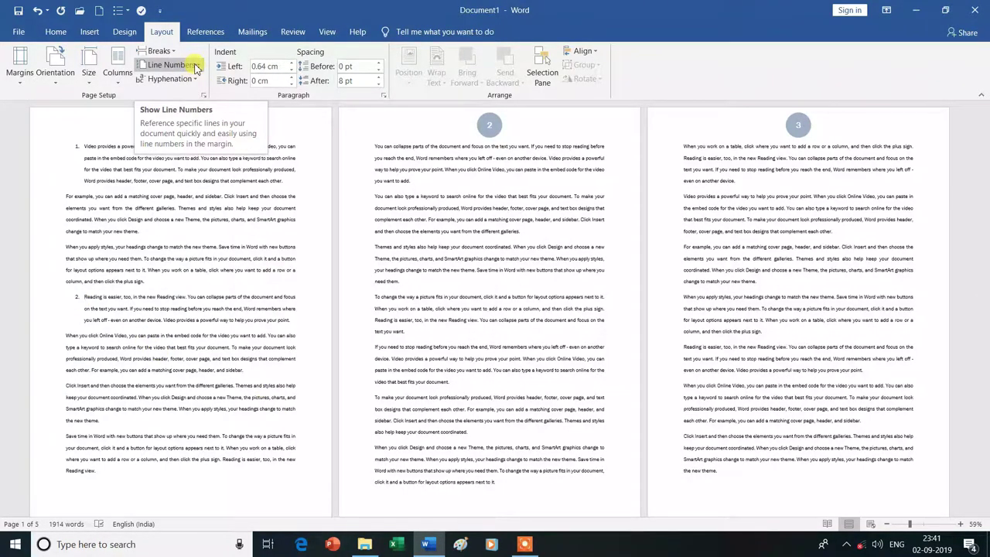
click(161, 51)
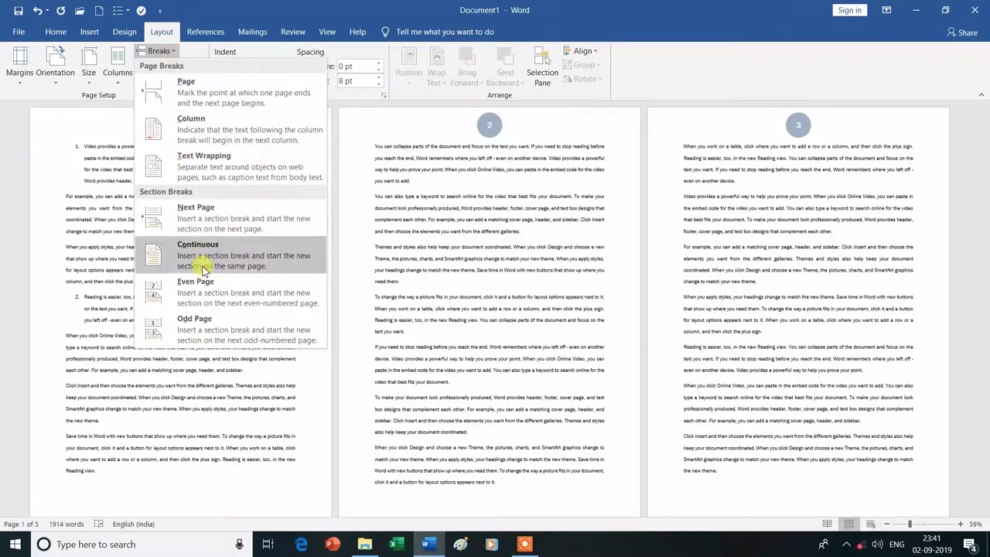
click(205, 331)
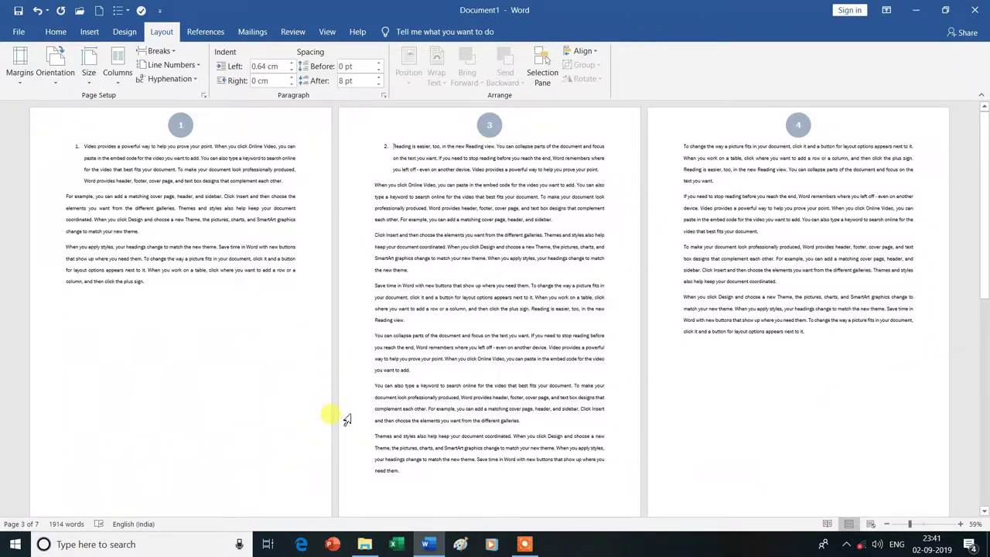
key(BackSpace)
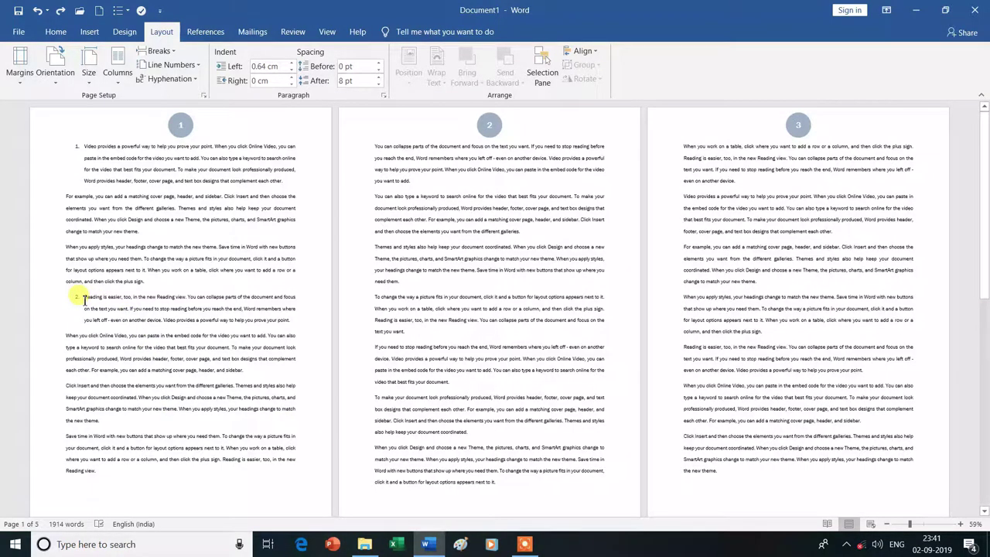
drag(85, 297, 101, 298)
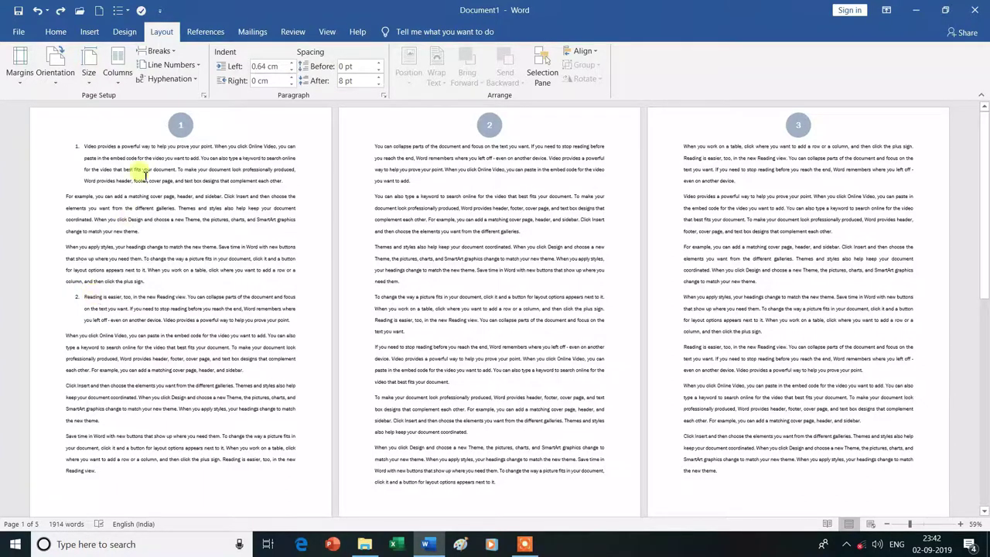
Insert an Even Page section break before item 2, then delete it with Backspace
click(172, 53)
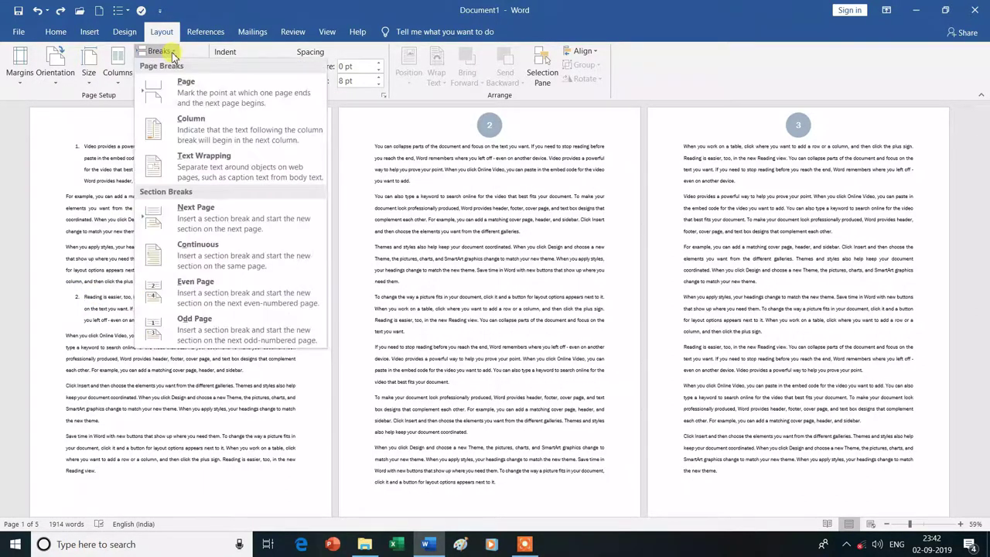
click(207, 295)
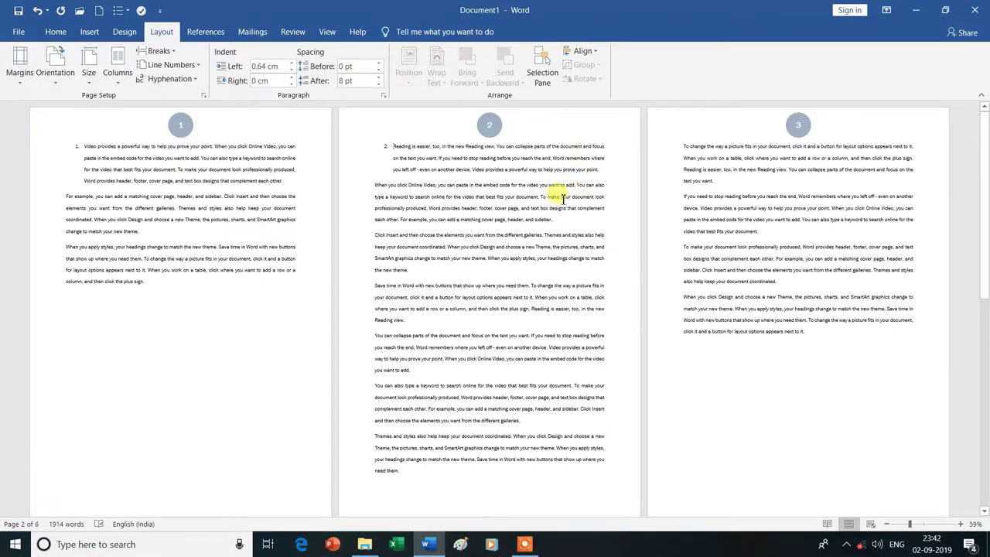
click(174, 52)
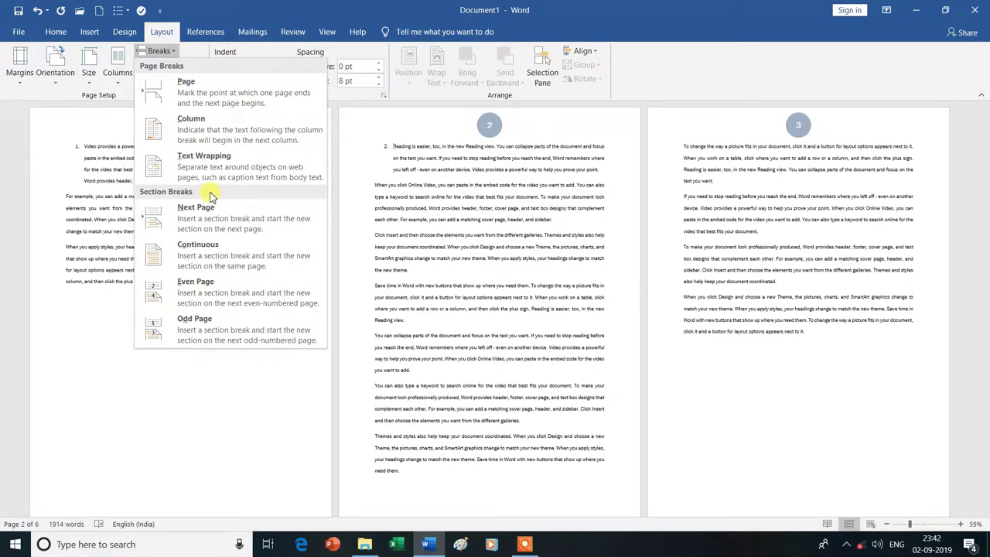
click(265, 376)
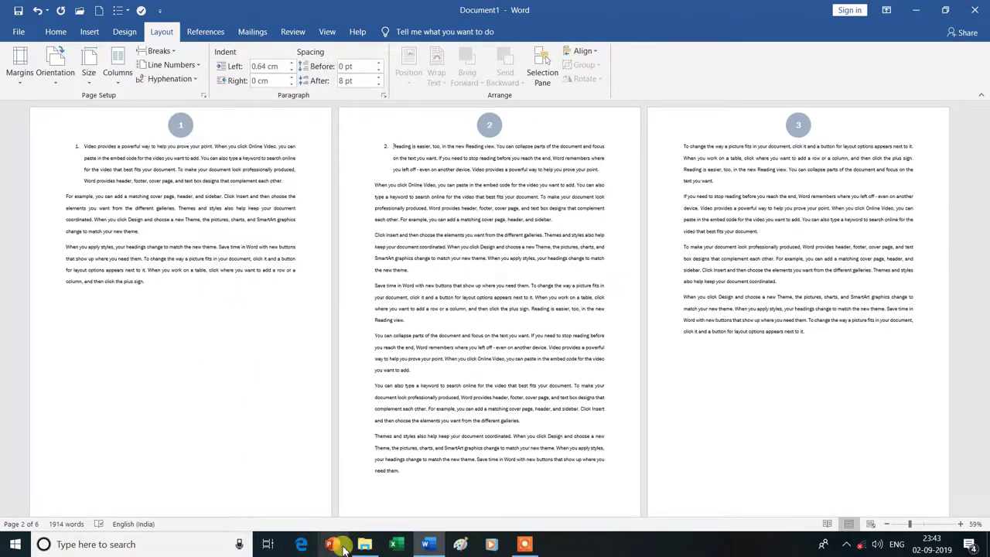
key(BackSpace)
key(BackSpace)
Undo the break and list numbering, then restore the =rand(30,4) sample paragraphs
key(ctrl+Home)
key(BackSpace)
key(ctrl+z)
key(ctrl+z)
key(ctrl+z)
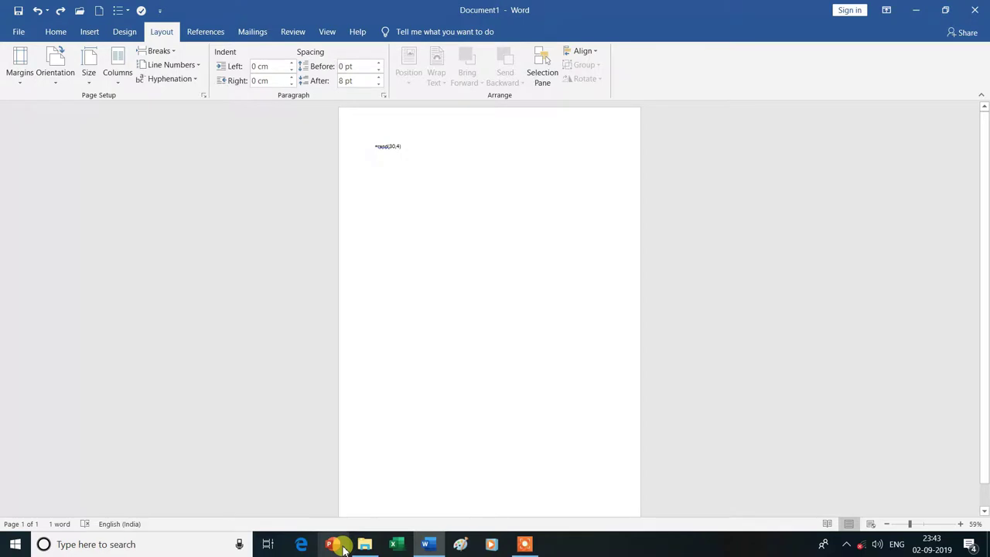
key(ctrl+y)
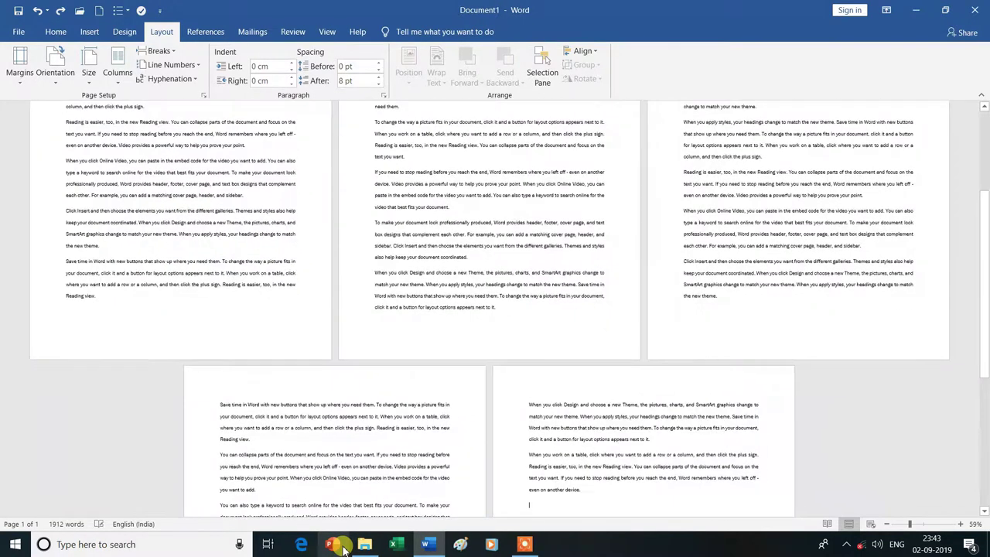
Zoom to 122% and scroll back to the top of the document
click(926, 525)
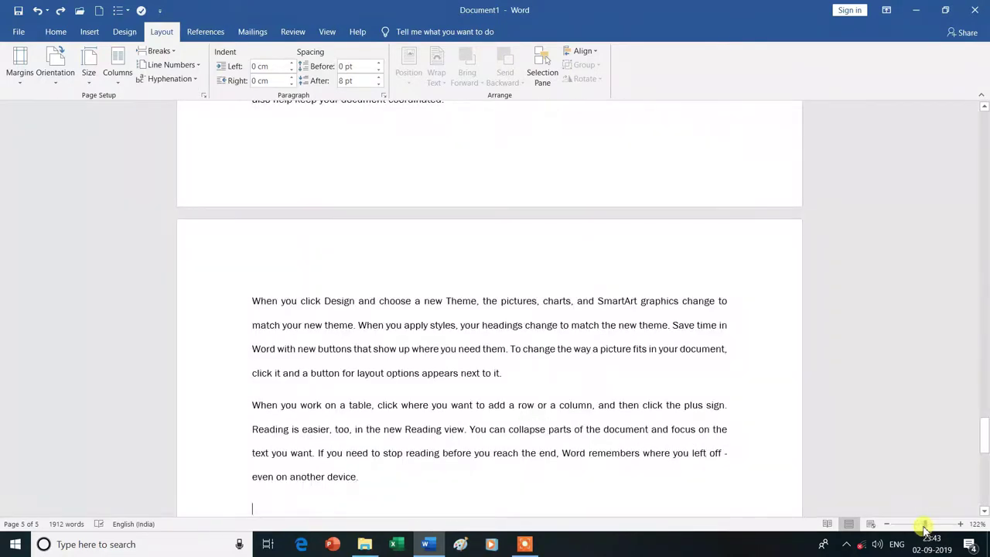
scroll(532, 364, up, 4)
scroll(532, 363, up, 4)
scroll(532, 364, up, 4)
scroll(532, 363, up, 4)
scroll(532, 364, up, 5)
scroll(532, 363, up, 5)
scroll(532, 363, up, 5)
scroll(532, 364, up, 5)
scroll(532, 363, up, 5)
scroll(532, 363, up, 5)
scroll(532, 363, up, 5)
scroll(532, 364, up, 5)
scroll(532, 364, up, 4)
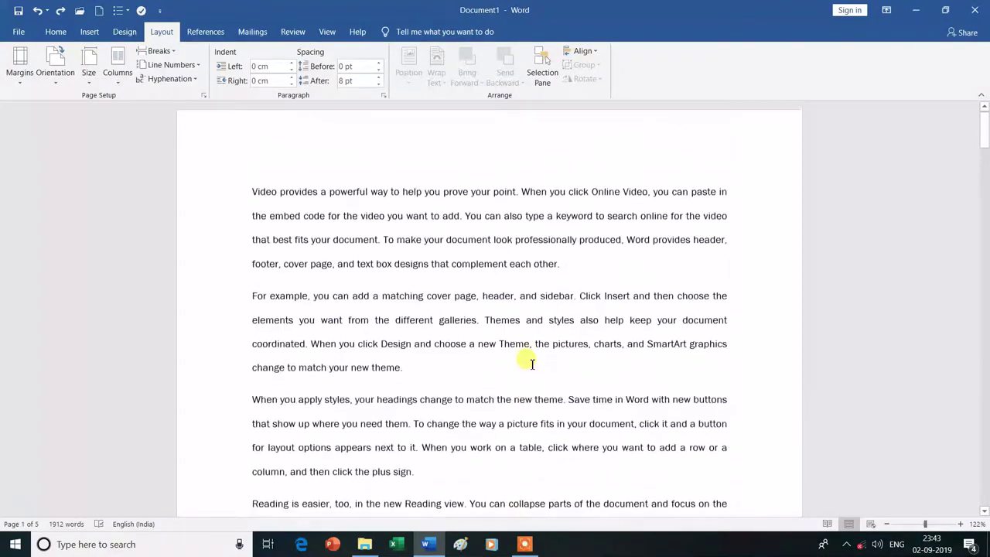
scroll(532, 364, up, 1)
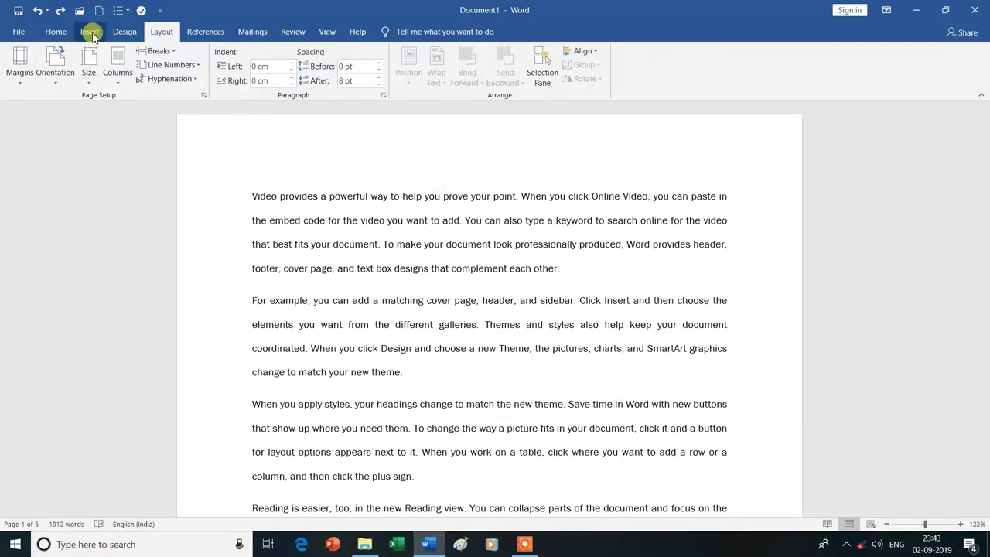
Insert a Plain Number 2 page number at the top of each page, then return to the body
click(89, 32)
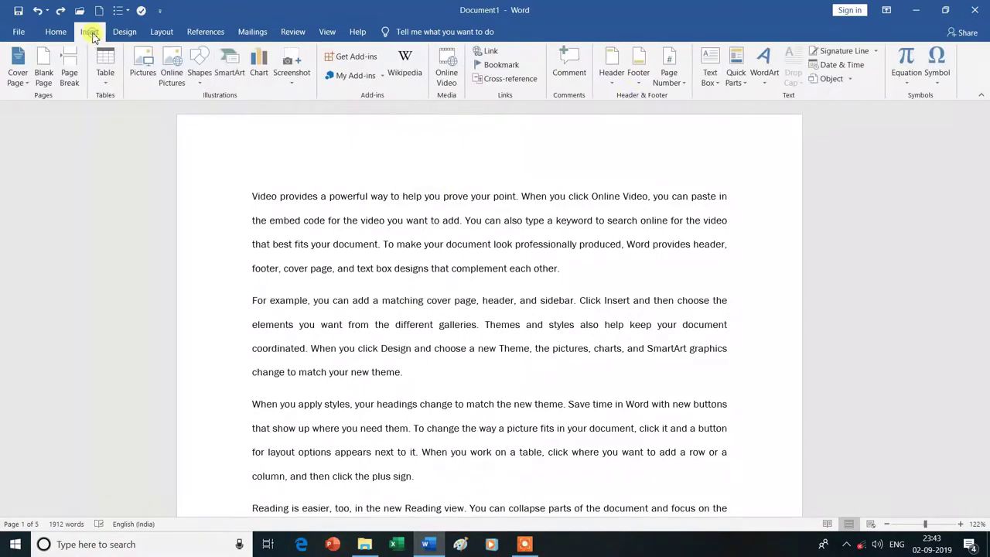
click(670, 75)
mouse_move(692, 97)
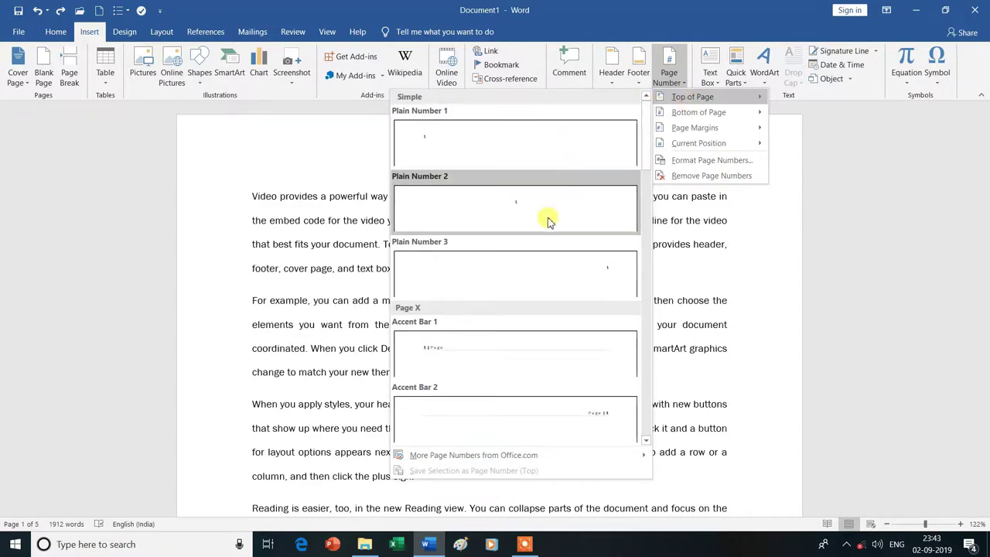
click(547, 218)
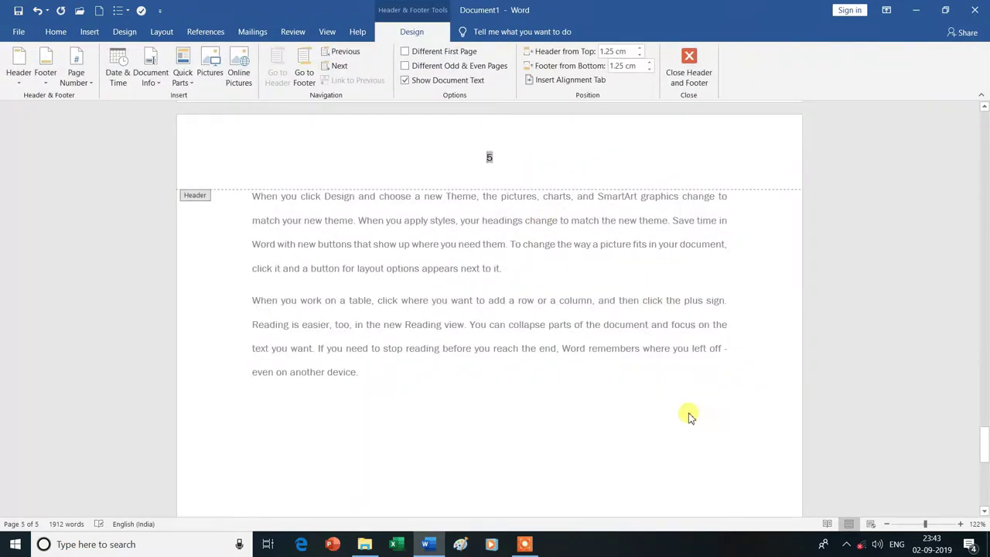
double_click(656, 423)
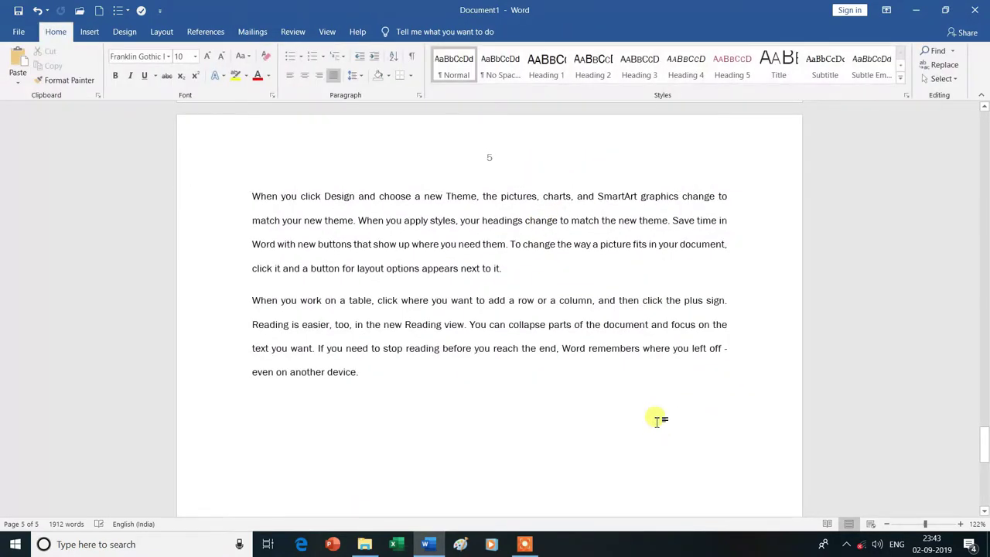
key(ctrl+Home)
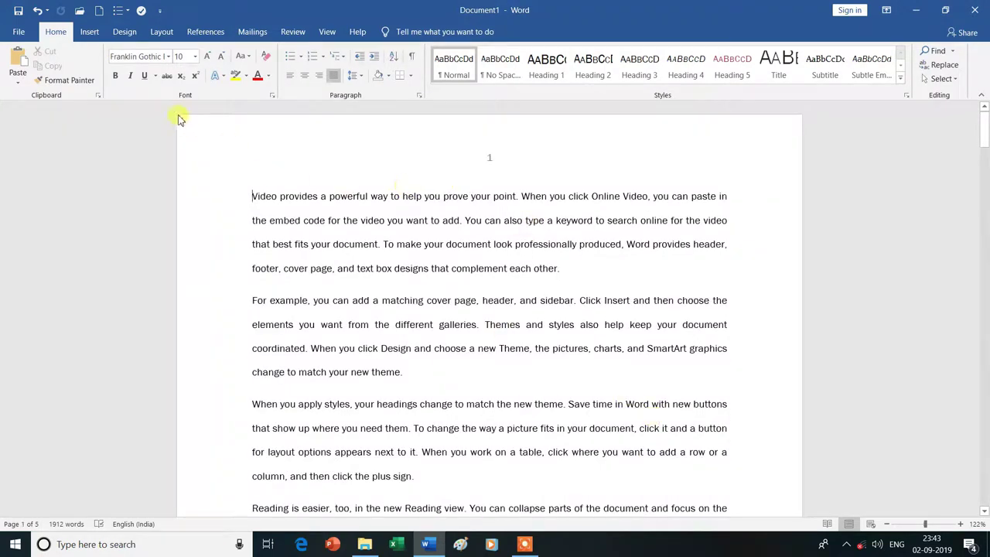
click(161, 33)
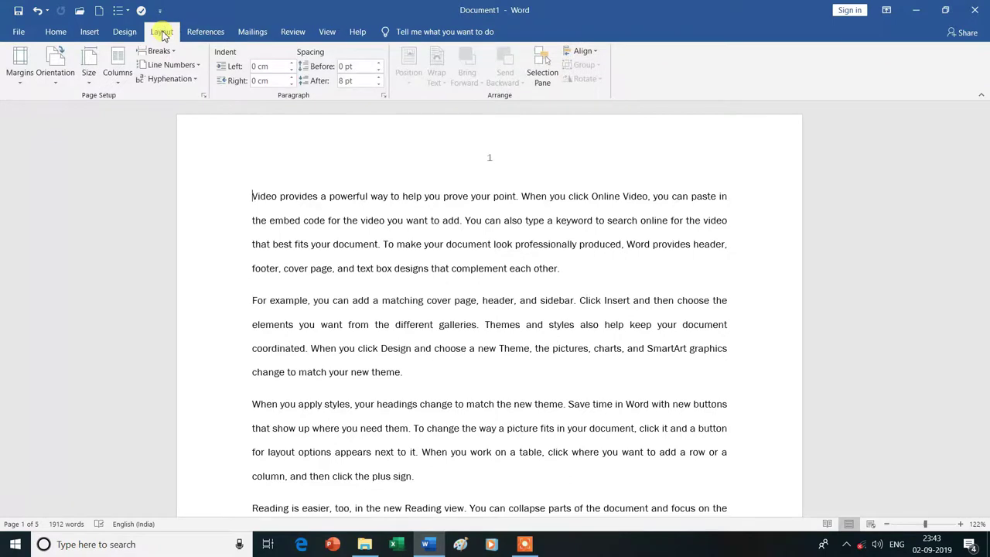
click(200, 68)
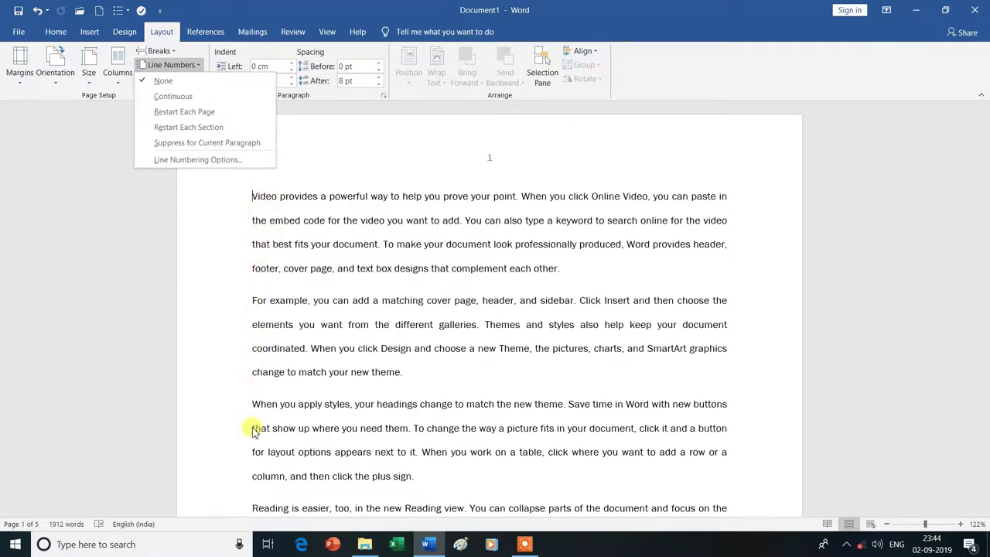
click(186, 97)
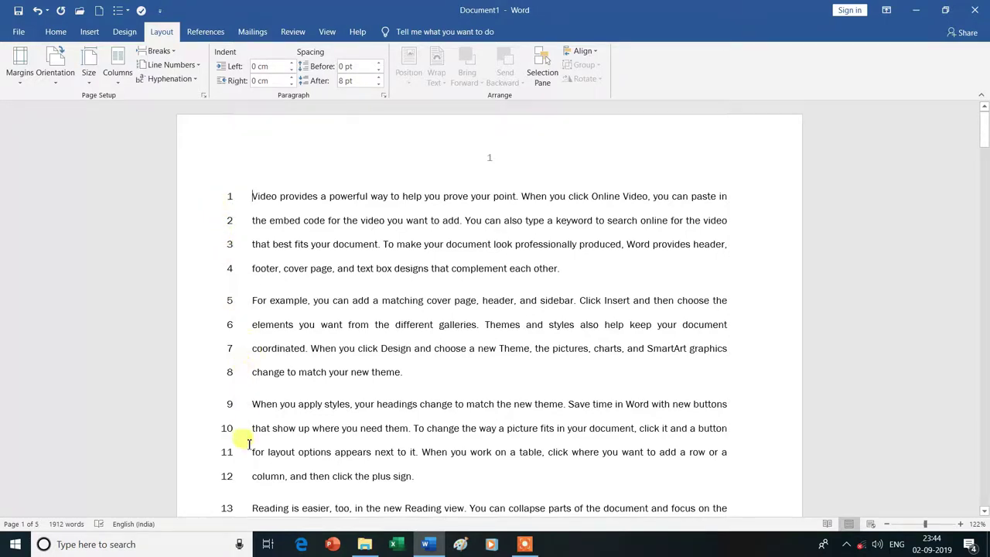
scroll(249, 446, down, 3)
scroll(249, 446, down, 2)
scroll(249, 446, down, 3)
scroll(249, 445, down, 2)
scroll(249, 445, down, 2)
scroll(249, 446, down, 3)
scroll(249, 445, down, 2)
scroll(249, 445, down, 3)
scroll(249, 446, down, 3)
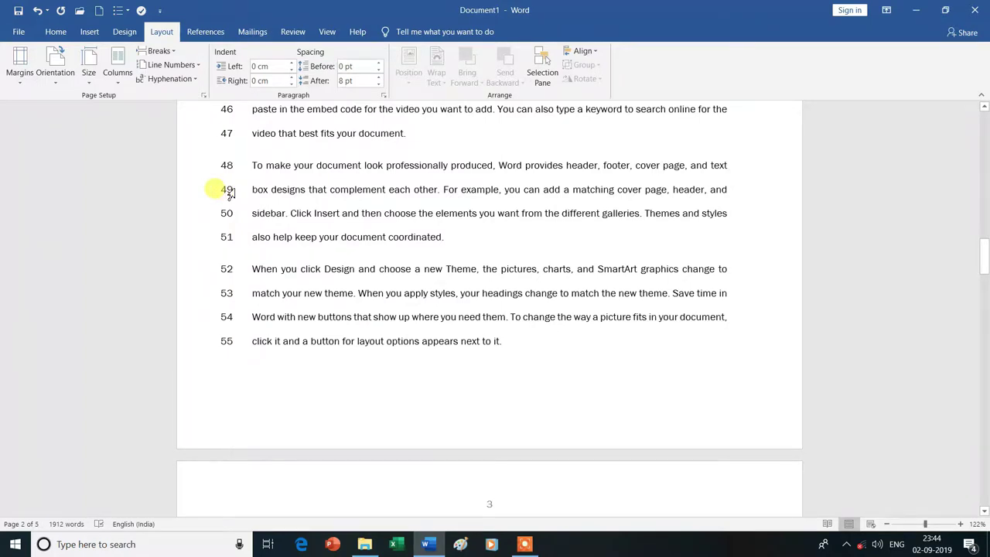
key(ctrl+z)
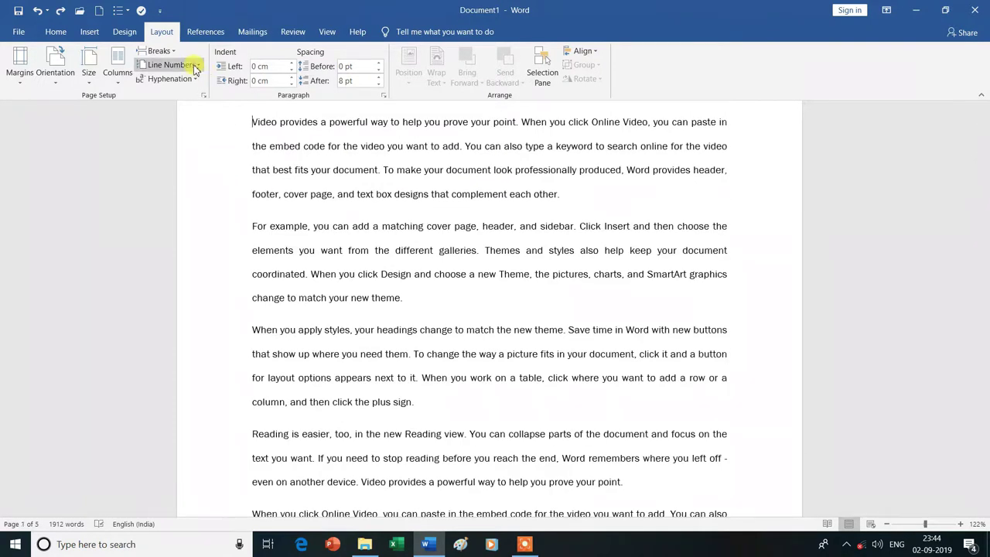
From the first word of the text, apply Restart Each Page line numbering
click(193, 67)
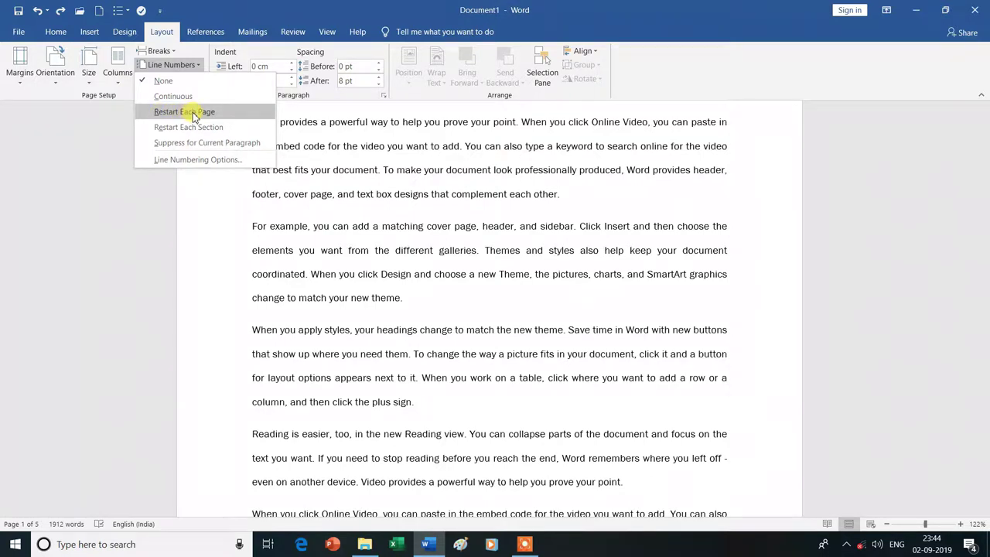
scroll(303, 215, up, 2)
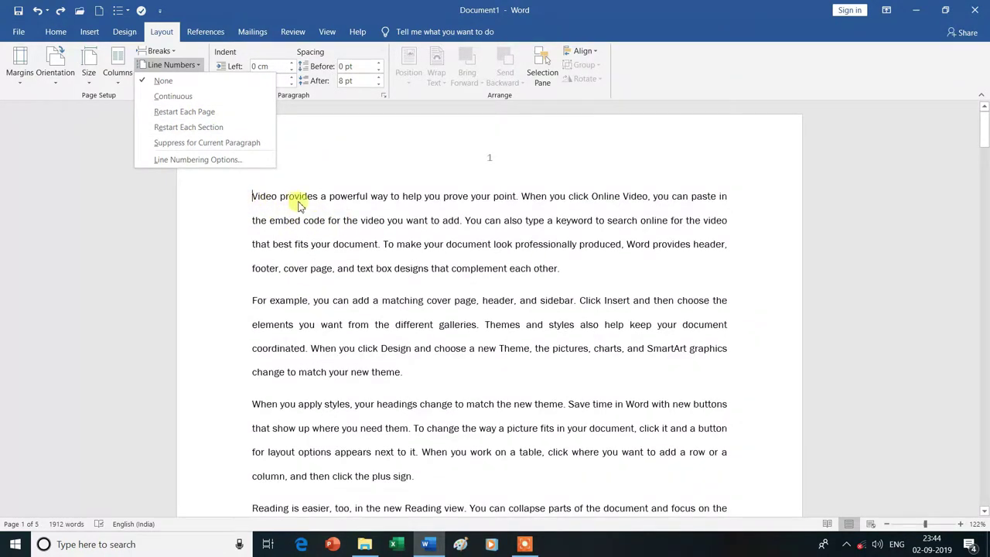
scroll(371, 241, down, 1)
scroll(371, 241, down, 5)
scroll(314, 238, down, 5)
scroll(250, 258, down, 1)
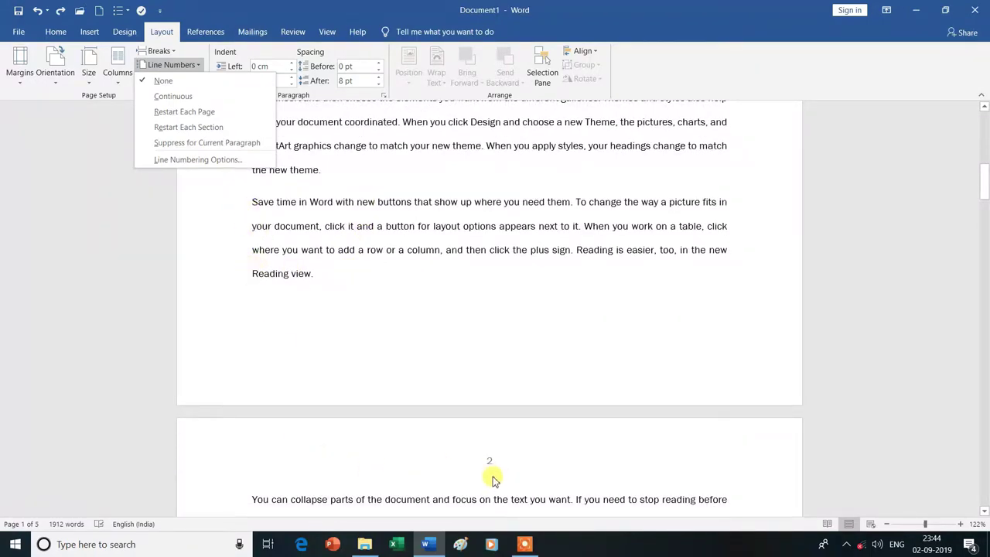
scroll(495, 476, down, 1)
scroll(495, 477, down, 1)
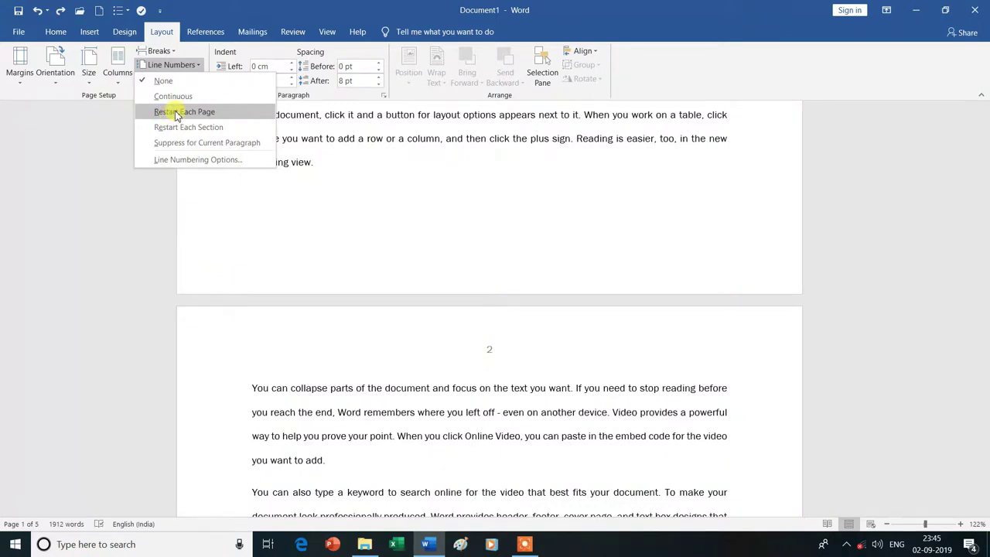
scroll(376, 264, up, 4)
scroll(379, 265, up, 3)
scroll(381, 264, up, 3)
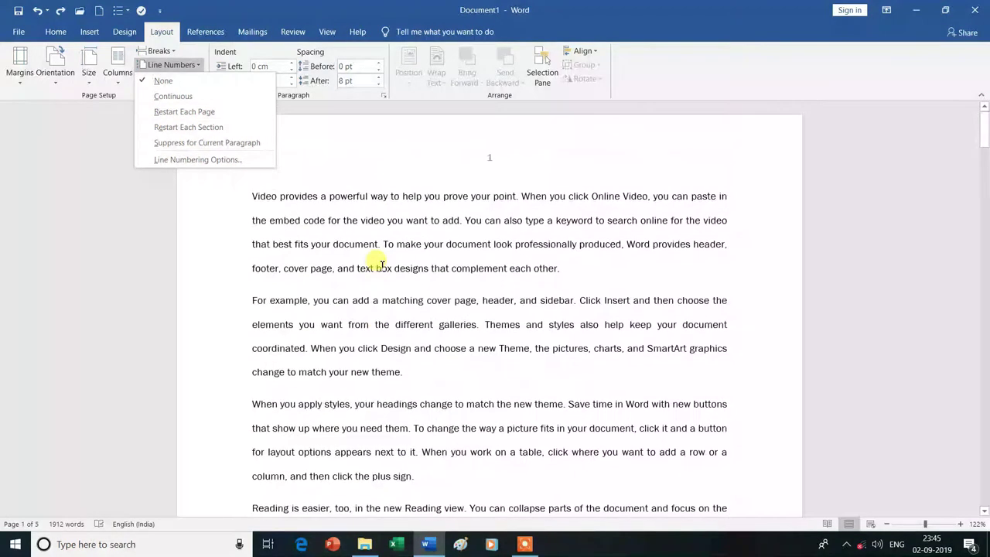
click(255, 197)
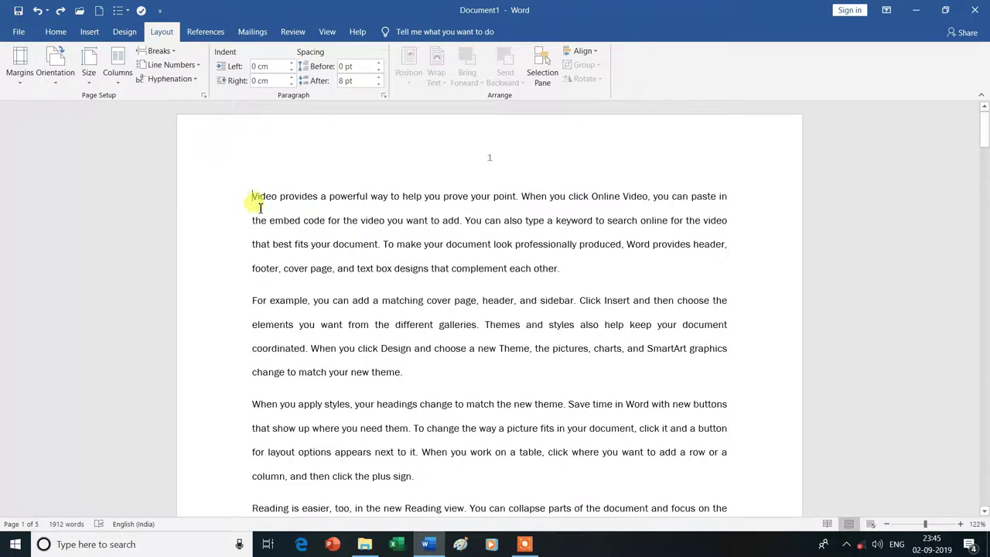
click(190, 68)
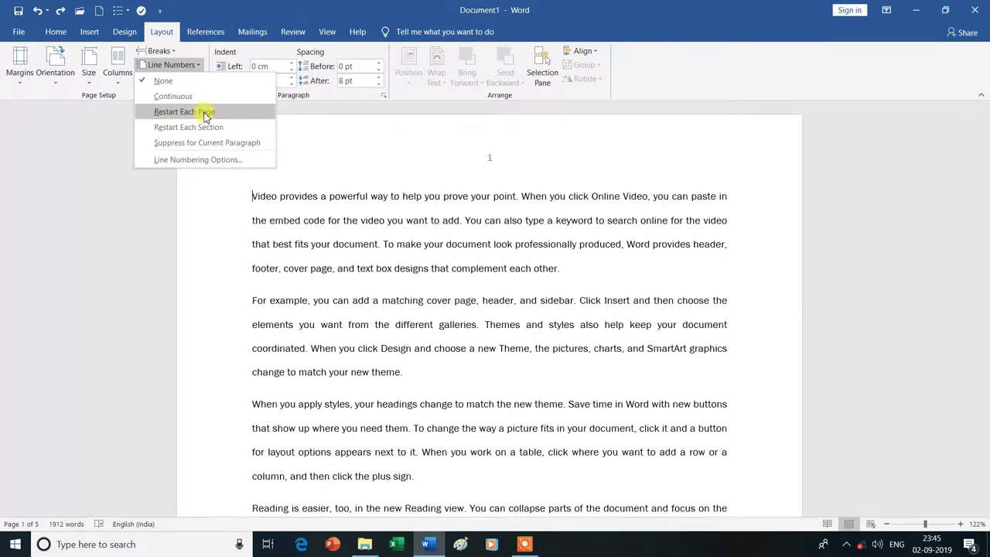
click(206, 116)
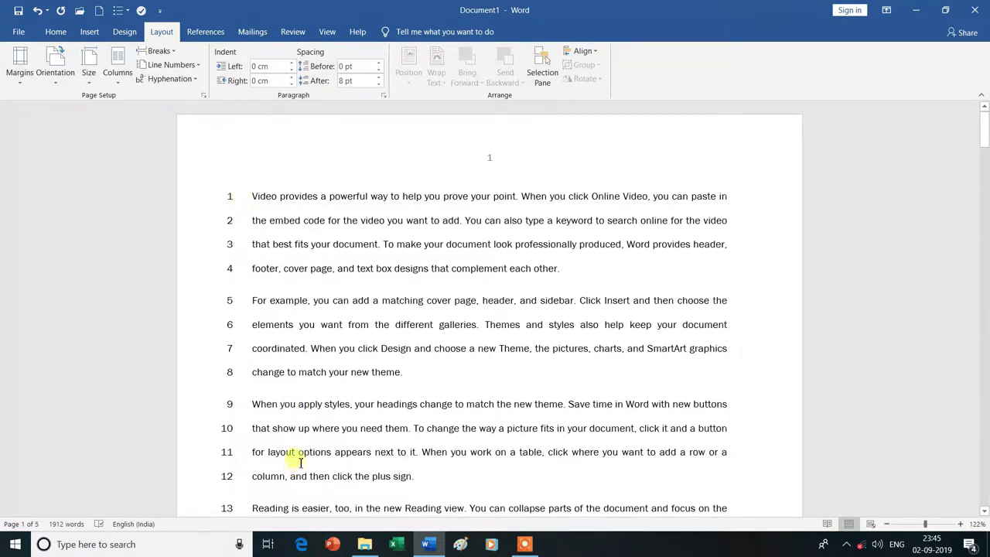
Scroll through pages 1–3 to check the line numbers restart at 1, then back up
scroll(321, 346, down, 2)
scroll(319, 350, down, 2)
scroll(318, 352, down, 1)
scroll(318, 355, down, 2)
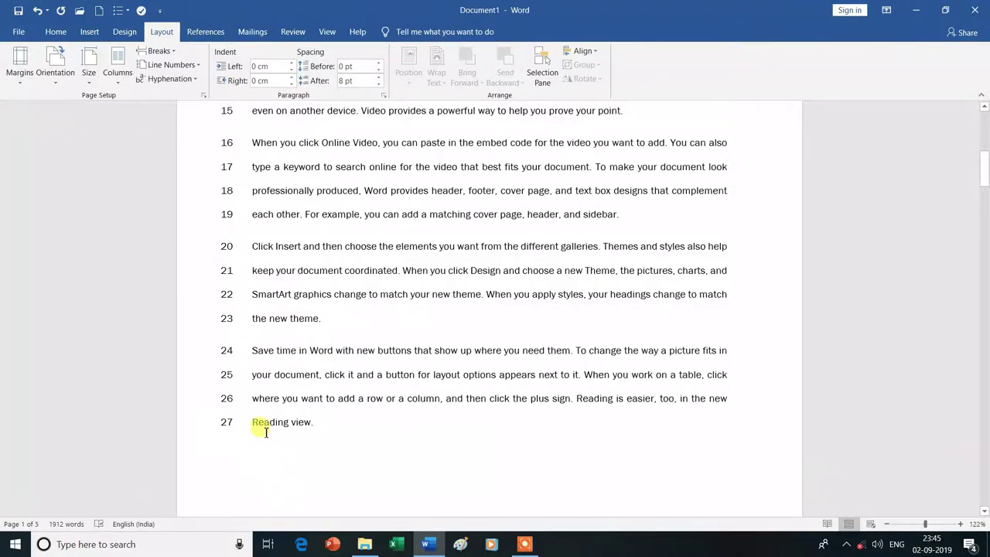
scroll(327, 437, down, 2)
scroll(324, 437, down, 2)
scroll(356, 425, down, 1)
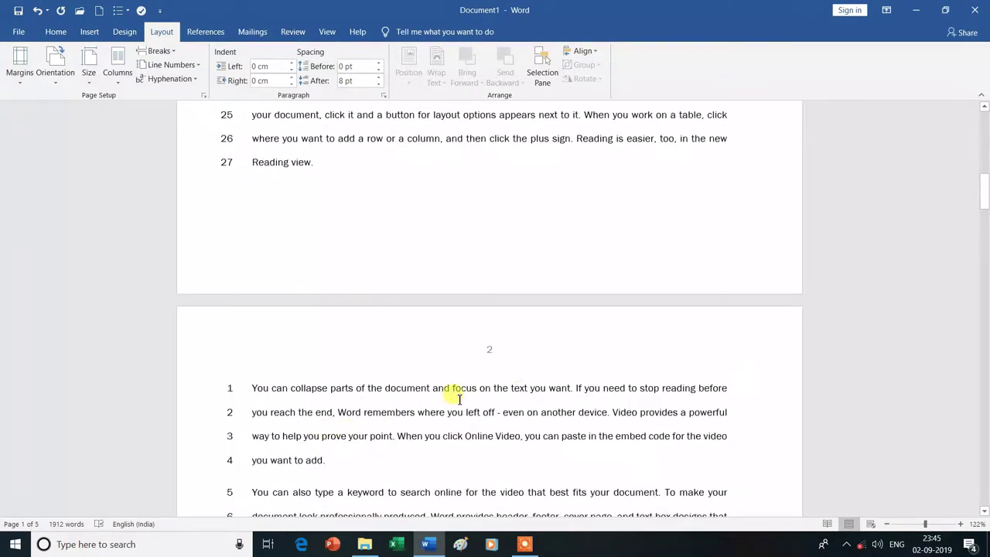
scroll(348, 387, down, 2)
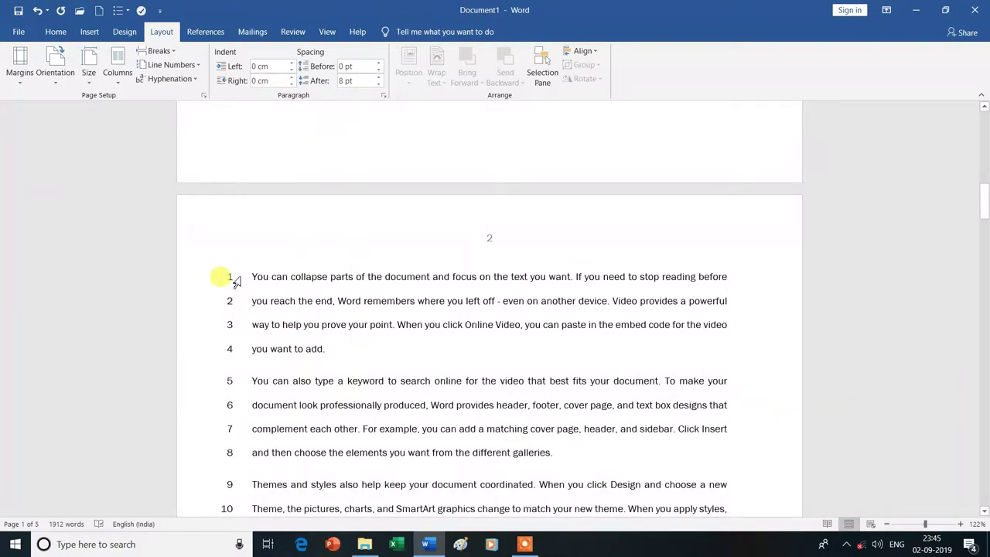
scroll(236, 281, down, 1)
scroll(236, 281, down, 2)
scroll(236, 281, down, 3)
scroll(236, 281, down, 3)
scroll(236, 280, down, 3)
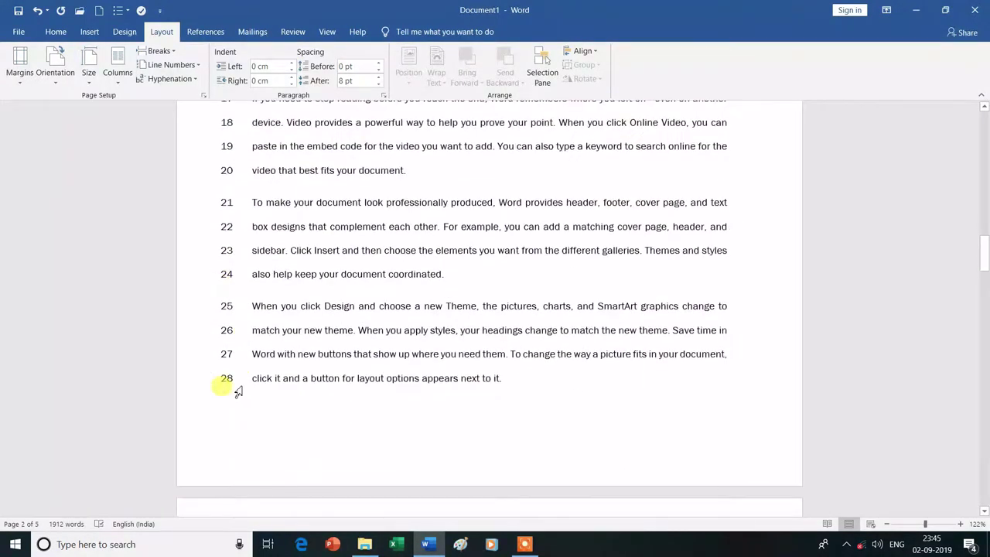
scroll(267, 378, down, 1)
scroll(268, 378, down, 1)
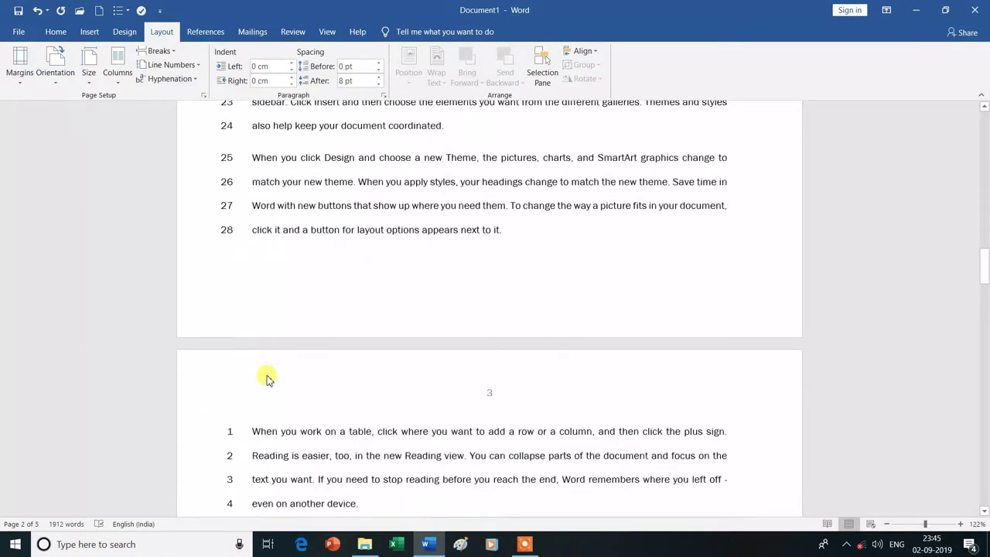
scroll(268, 379, down, 2)
scroll(236, 328, down, 1)
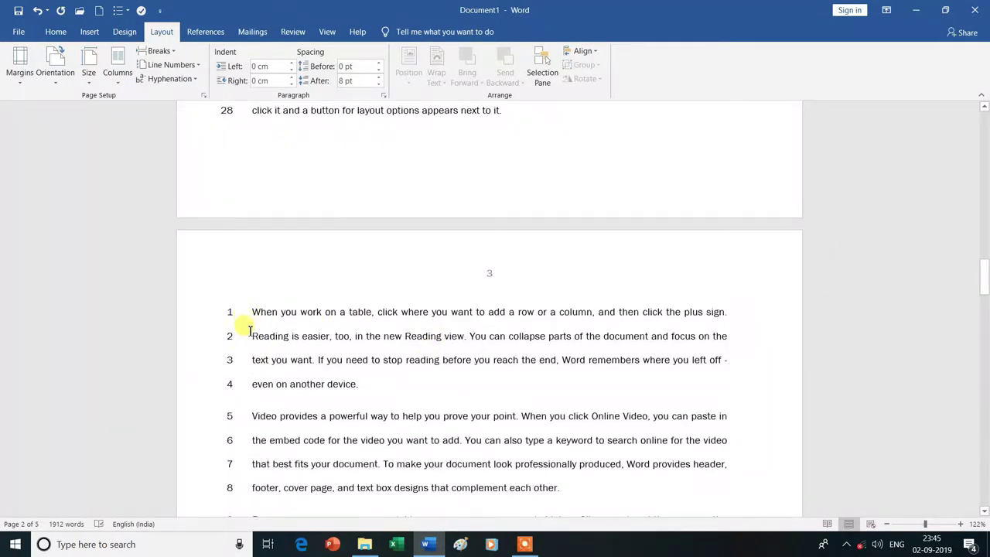
scroll(342, 344, down, 1)
scroll(352, 361, down, 2)
scroll(352, 361, down, 2)
scroll(352, 361, down, 2)
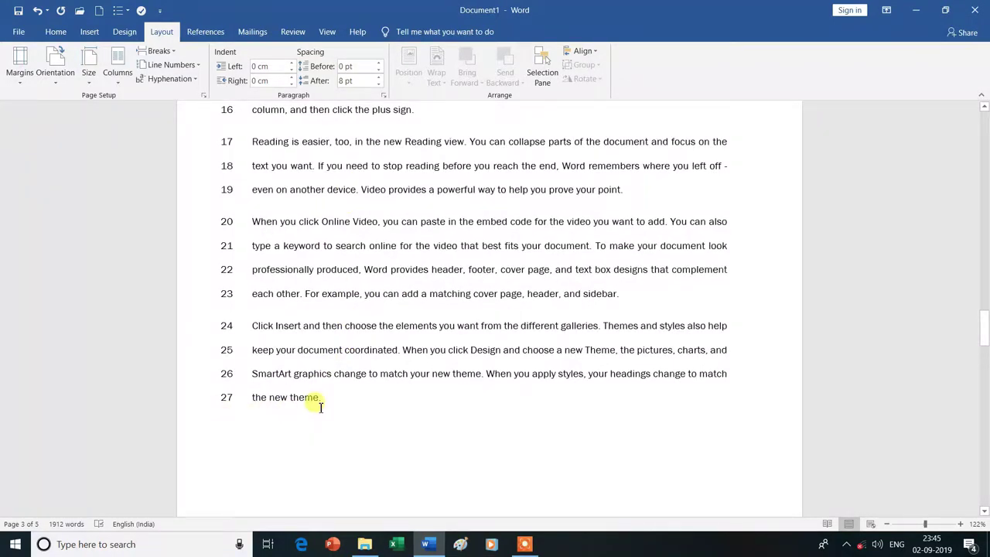
scroll(321, 408, up, 3)
scroll(321, 408, up, 3)
scroll(321, 408, up, 2)
scroll(321, 407, up, 3)
scroll(321, 407, up, 2)
scroll(321, 408, up, 3)
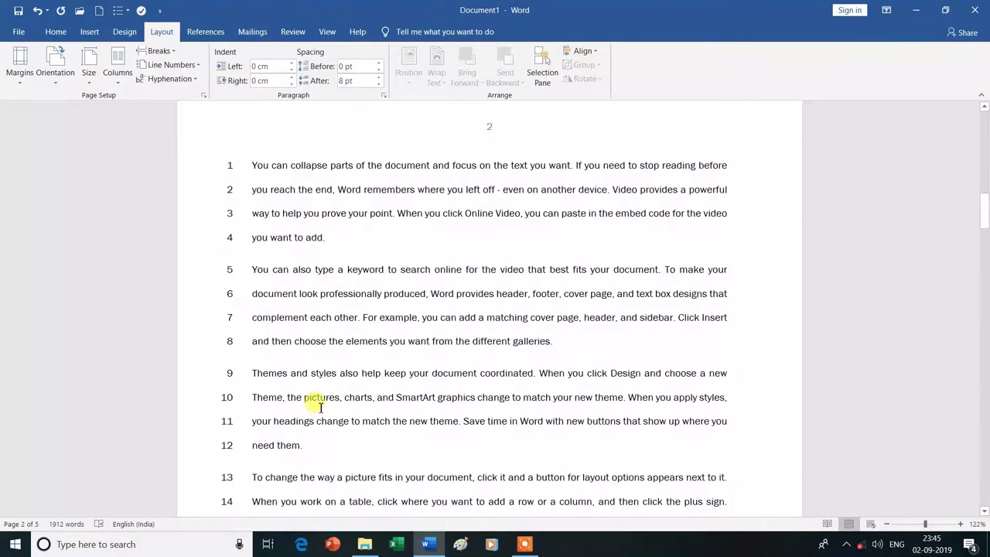
scroll(321, 407, up, 8)
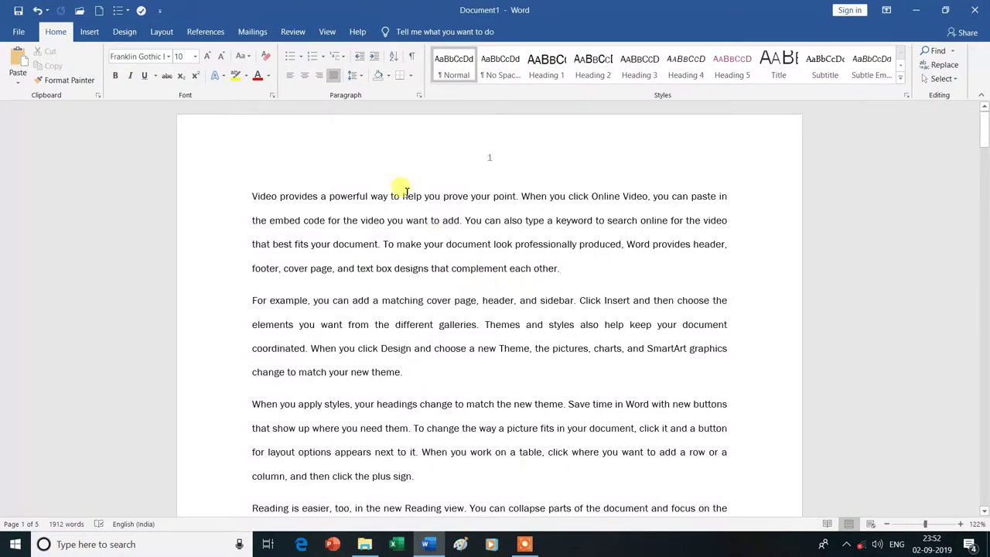
Look over the Layout tab's Breaks list and close it without inserting a break
click(161, 32)
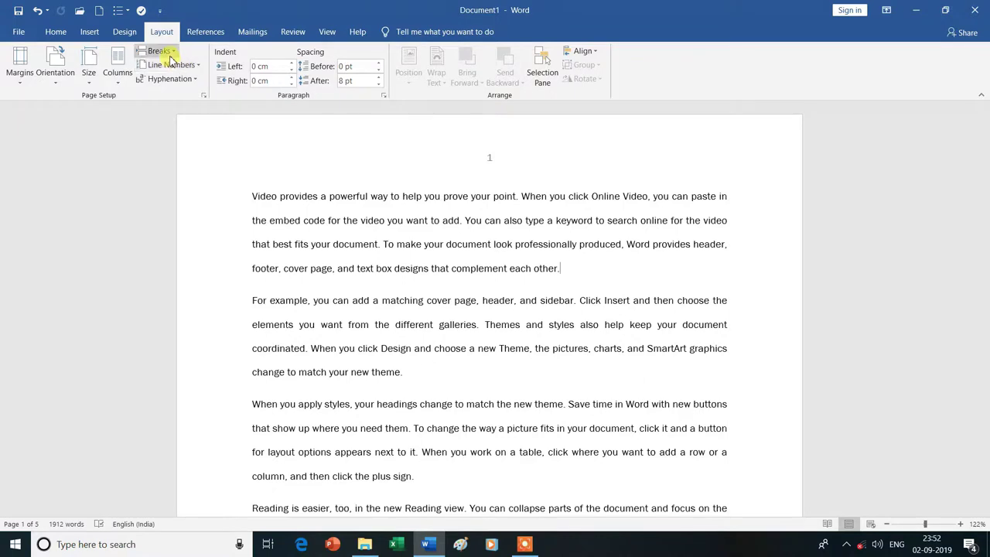
click(174, 56)
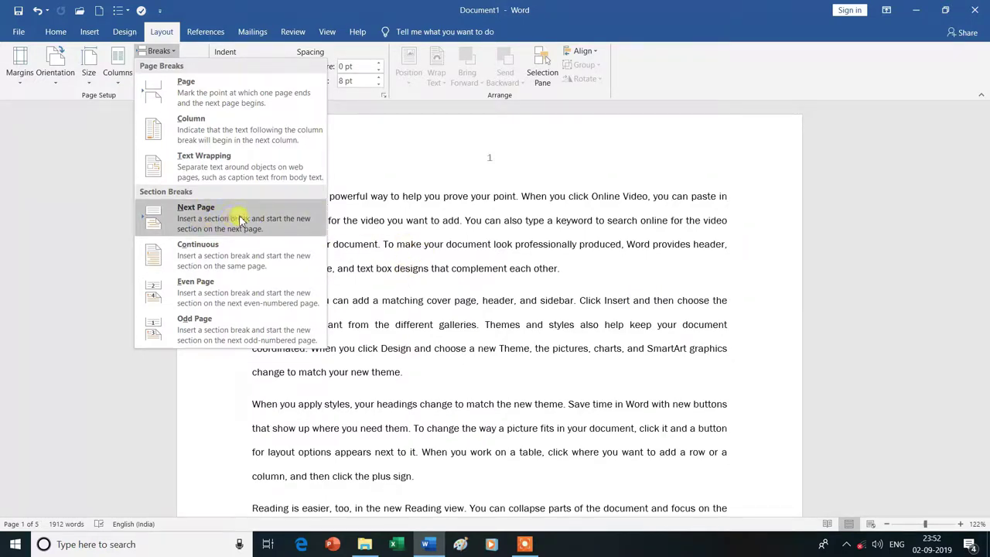
click(488, 211)
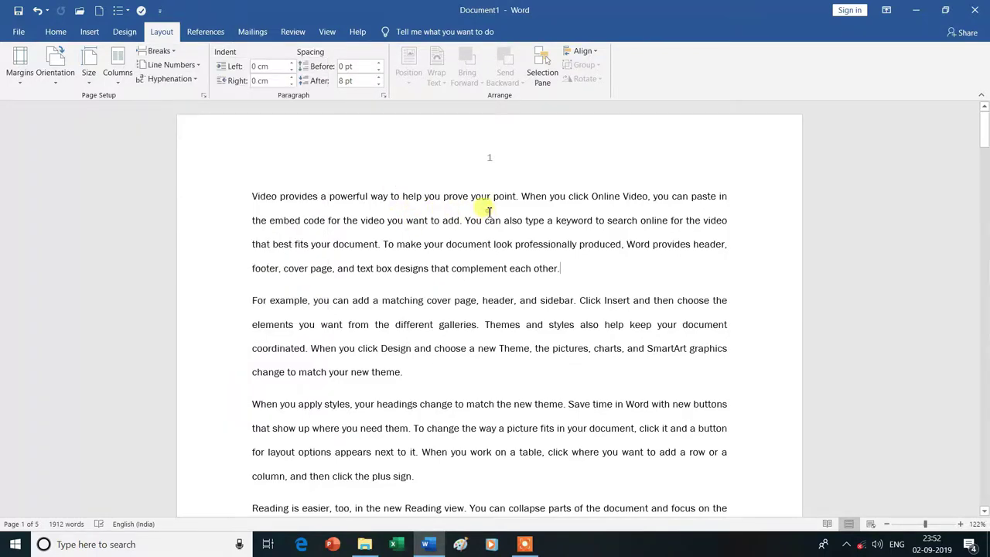
scroll(310, 404, down, 3)
scroll(317, 406, down, 2)
scroll(326, 408, down, 2)
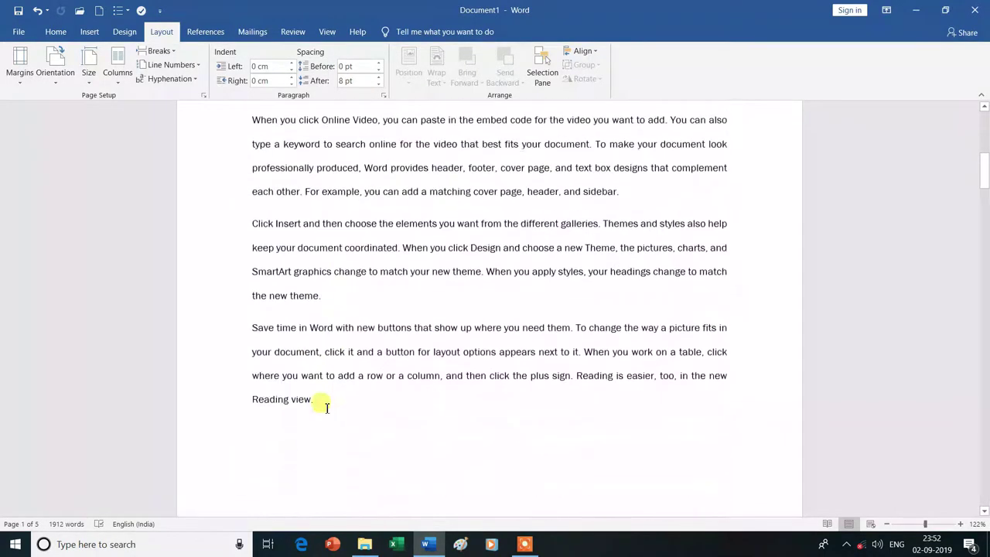
scroll(333, 363, up, 2)
scroll(329, 353, up, 3)
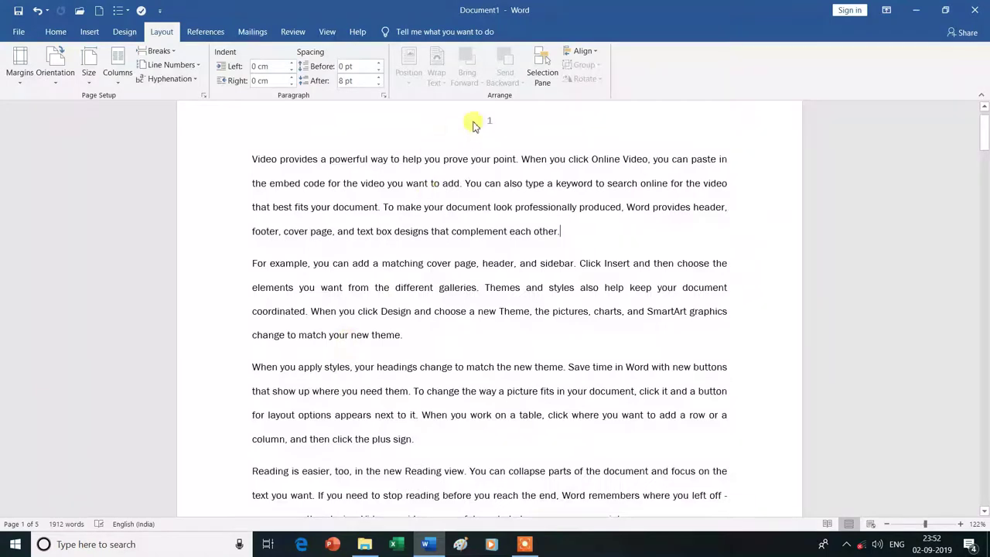
scroll(309, 457, down, 3)
scroll(315, 449, down, 2)
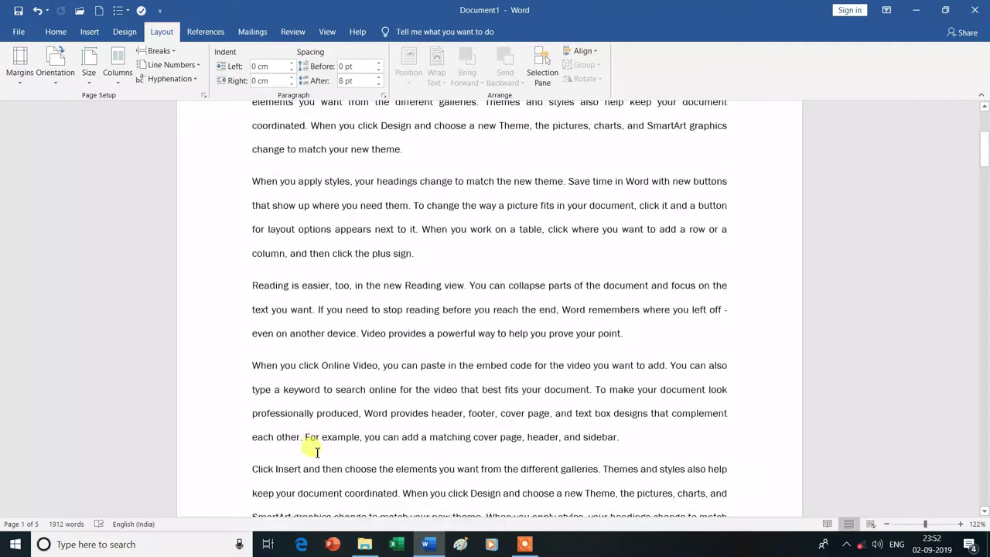
scroll(314, 453, down, 1)
scroll(371, 446, down, 2)
scroll(371, 447, down, 1)
scroll(394, 434, down, 2)
scroll(394, 434, down, 3)
scroll(395, 434, down, 2)
scroll(395, 434, down, 3)
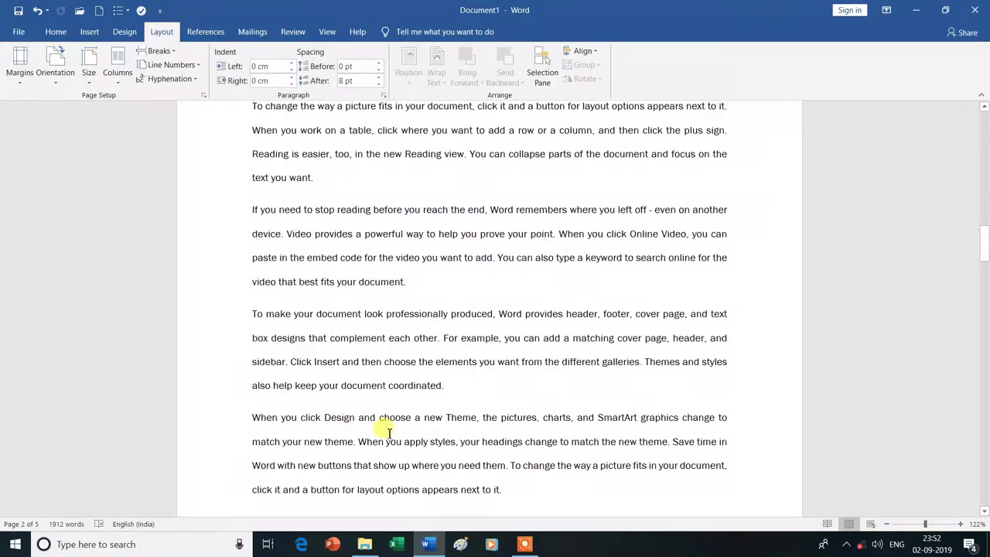
scroll(389, 431, down, 1)
scroll(386, 430, down, 2)
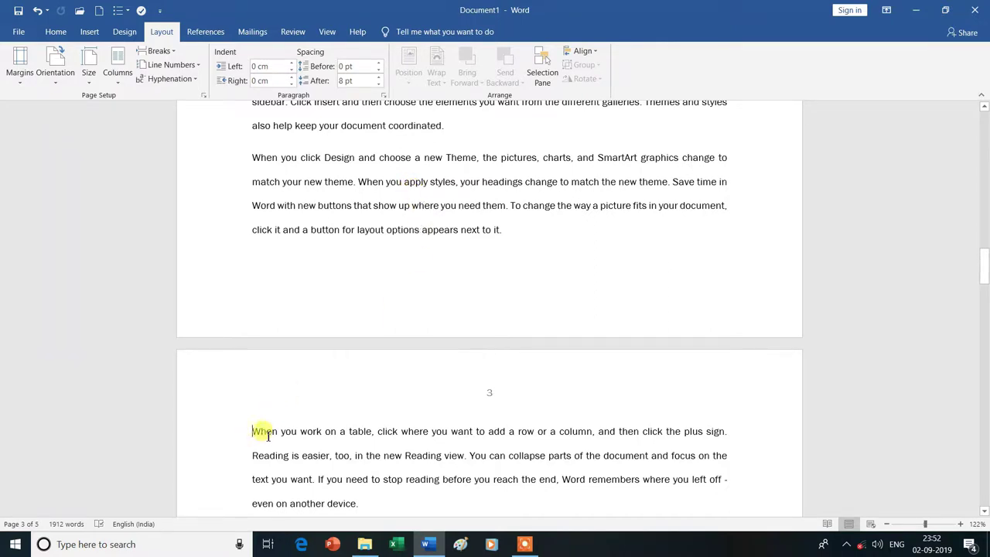
click(174, 54)
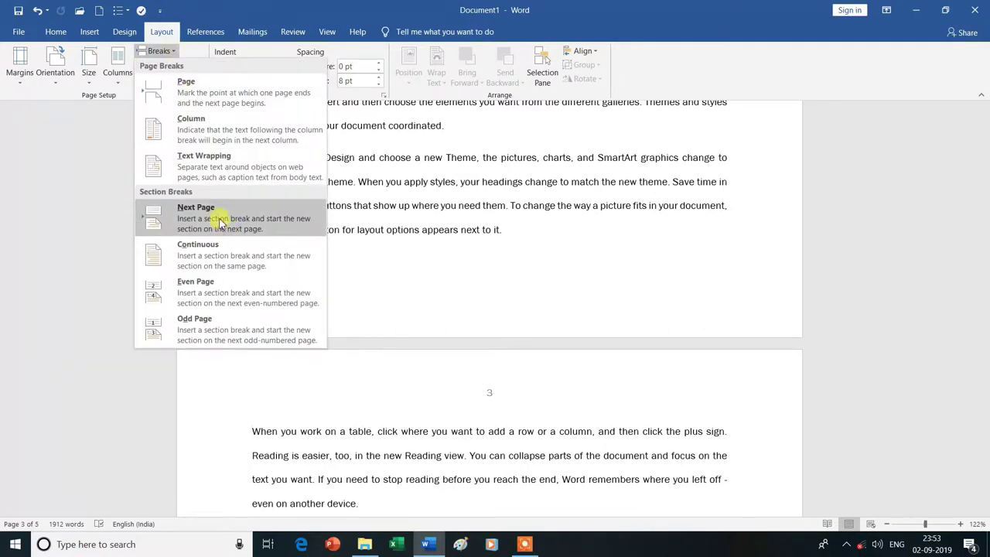
key(Escape)
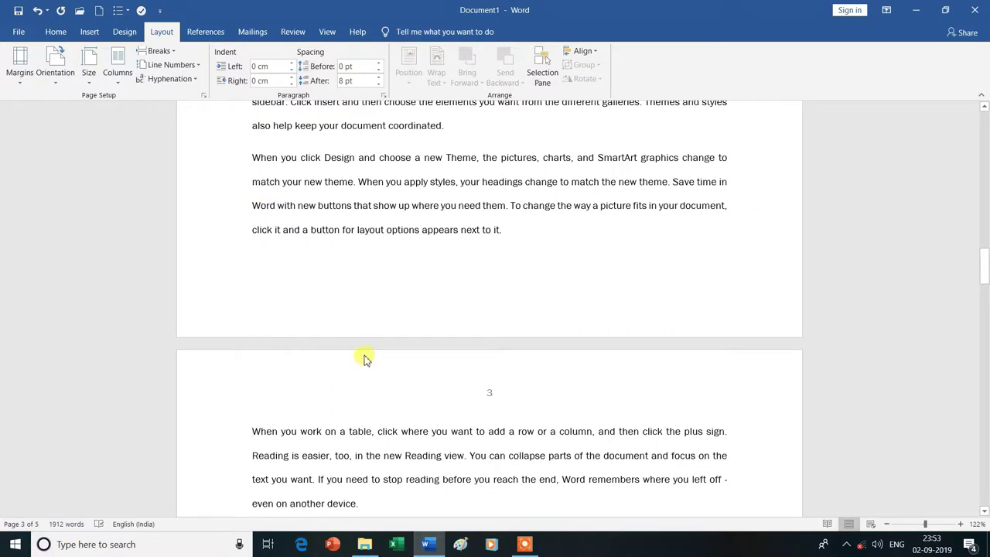
scroll(329, 422, up, 3)
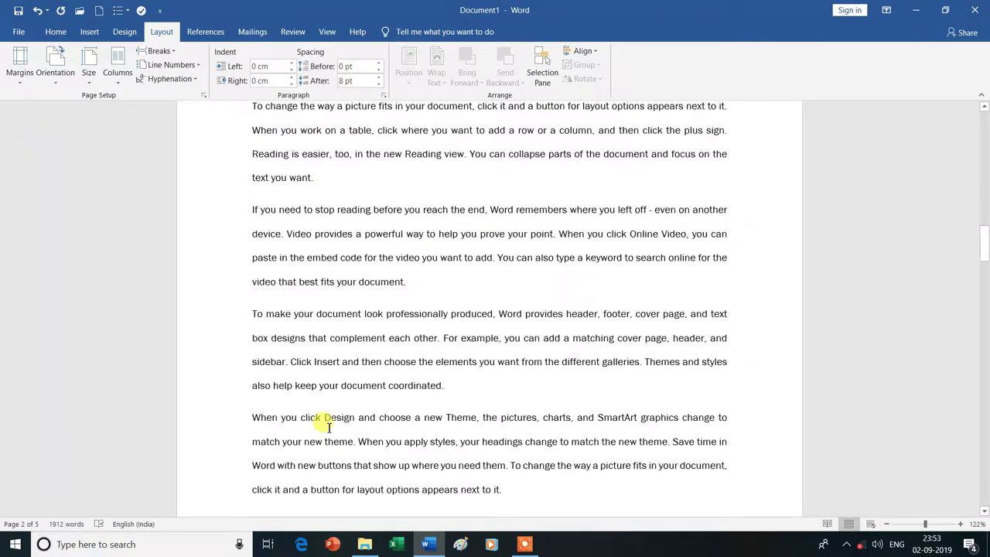
key(ctrl+Home)
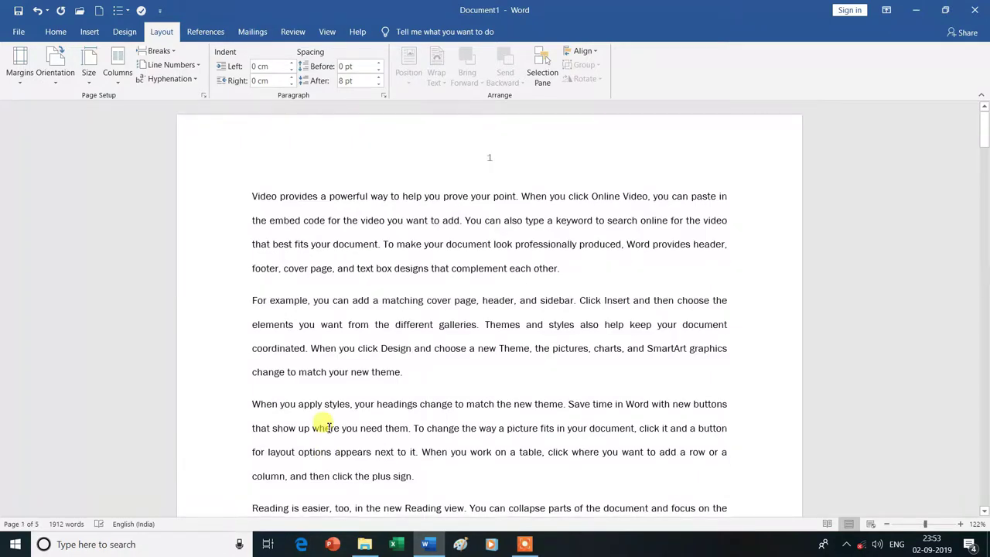
click(198, 71)
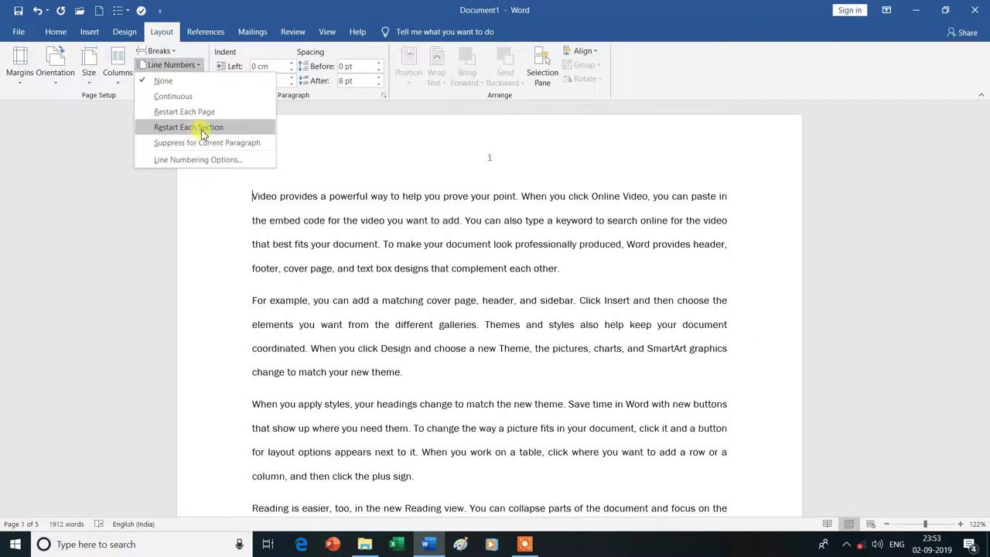
Apply Restart Each Section line numbering, so page 1 counts 1–27 and page 2 continues from 28
click(206, 129)
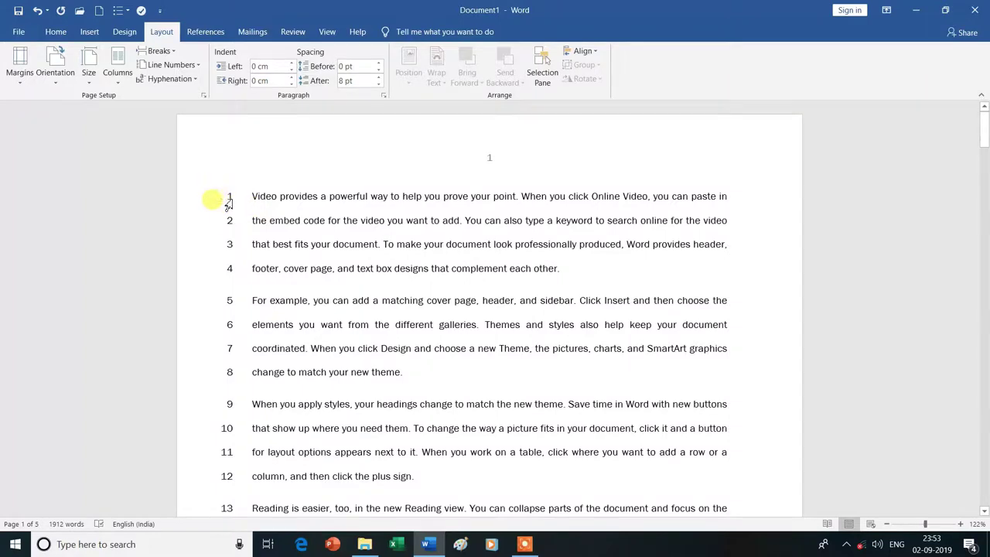
scroll(286, 275, down, 1)
Scroll to page 3 and place the cursor before 'When you work on a table…'
scroll(286, 274, down, 2)
scroll(292, 283, down, 2)
scroll(293, 283, down, 2)
scroll(292, 283, down, 2)
scroll(292, 283, down, 2)
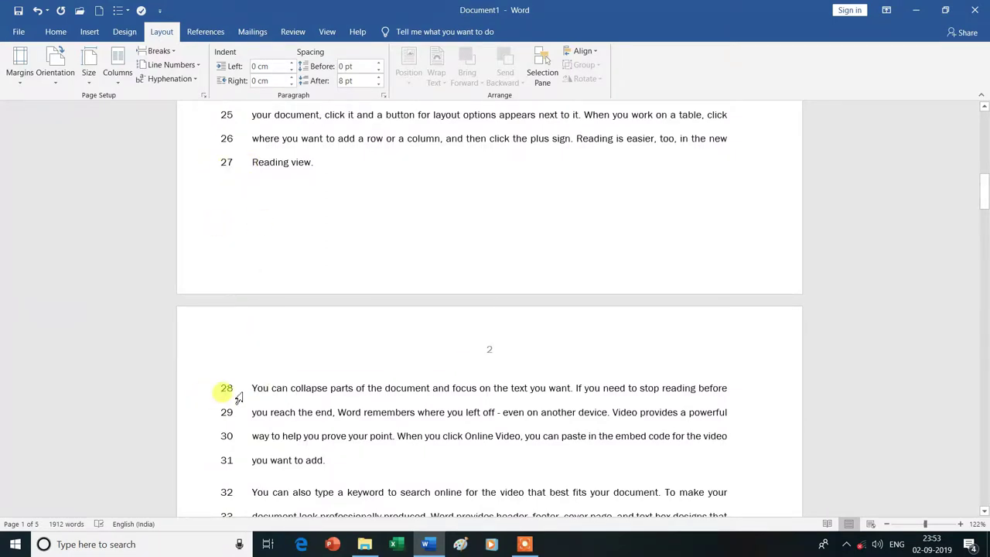
scroll(238, 397, down, 1)
scroll(238, 397, down, 2)
scroll(238, 397, down, 2)
scroll(239, 397, down, 1)
scroll(232, 392, down, 2)
scroll(224, 390, down, 1)
scroll(224, 391, down, 2)
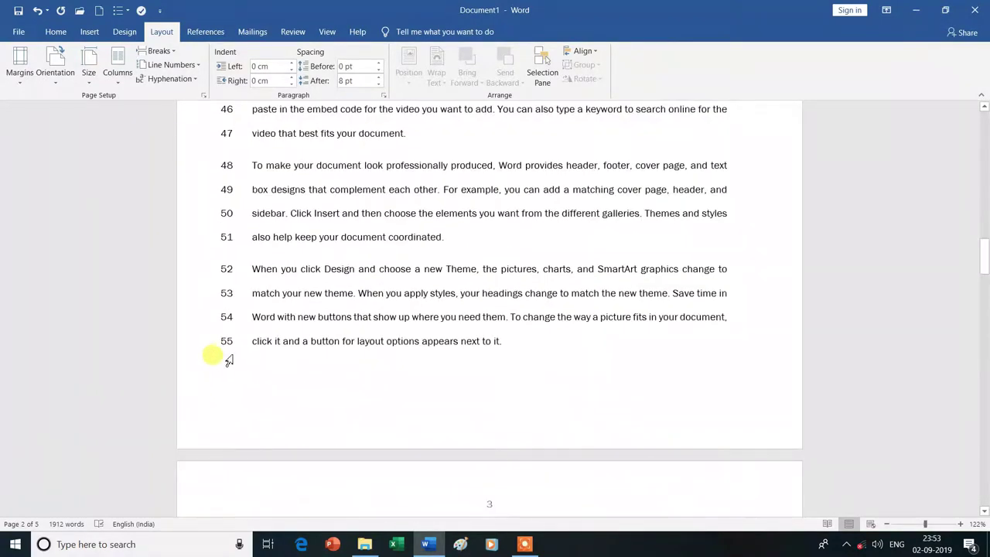
scroll(232, 344, down, 2)
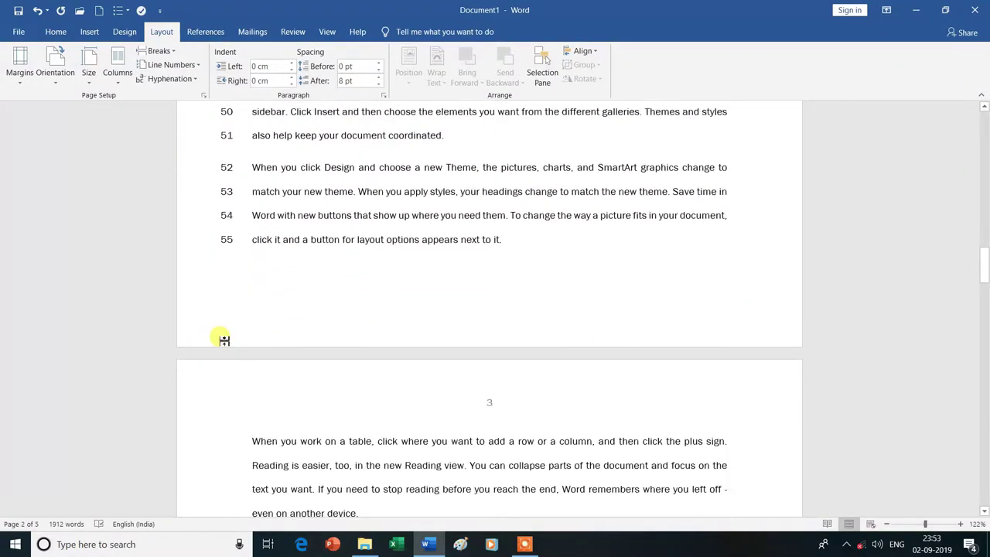
scroll(221, 338, down, 1)
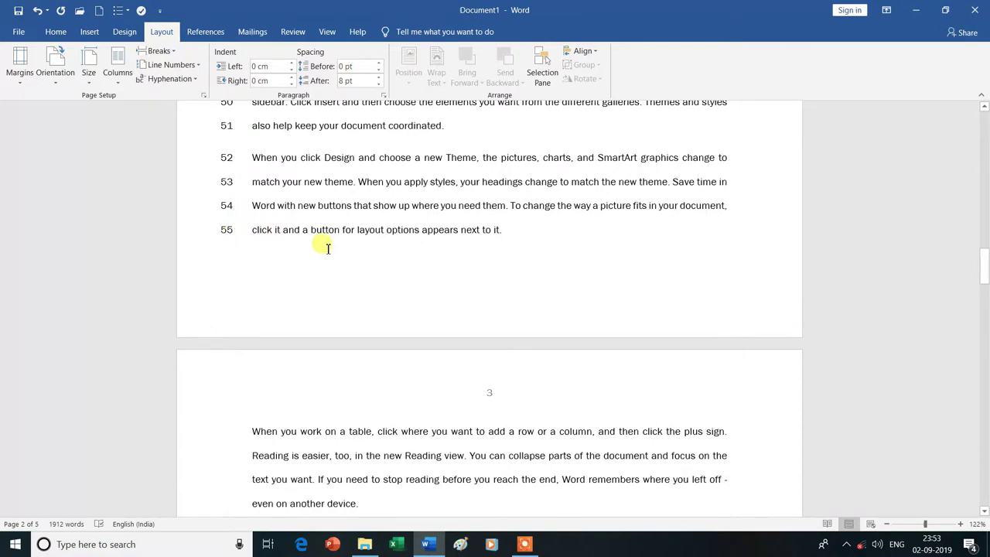
click(251, 431)
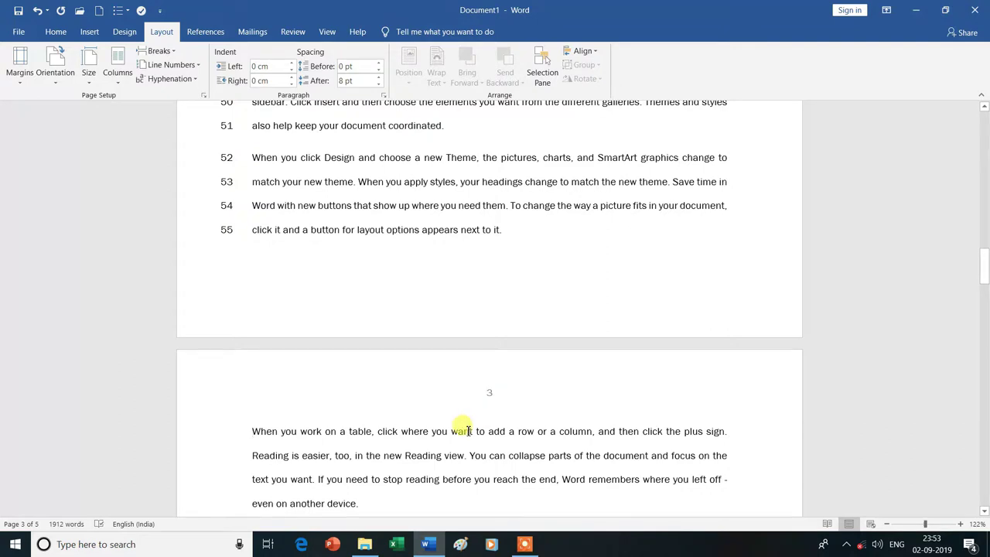
Scroll through pages 3–5 and back up to inspect the unnumbered text
scroll(459, 417, down, 2)
scroll(458, 387, down, 3)
scroll(464, 427, down, 2)
scroll(468, 429, down, 3)
scroll(459, 358, down, 3)
scroll(464, 431, down, 3)
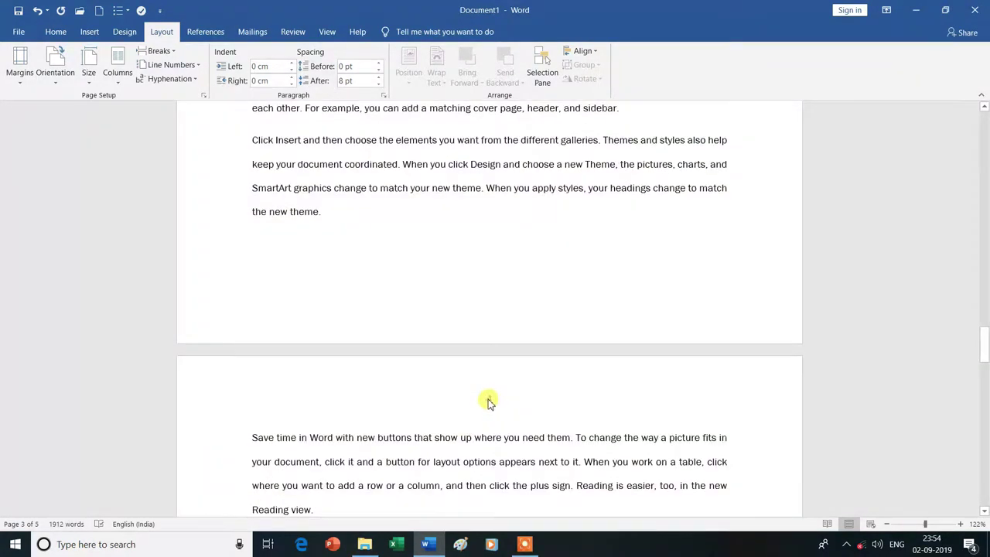
scroll(488, 401, down, 1)
scroll(490, 380, down, 2)
scroll(471, 441, down, 3)
scroll(471, 442, down, 2)
scroll(471, 442, down, 2)
scroll(488, 433, down, 3)
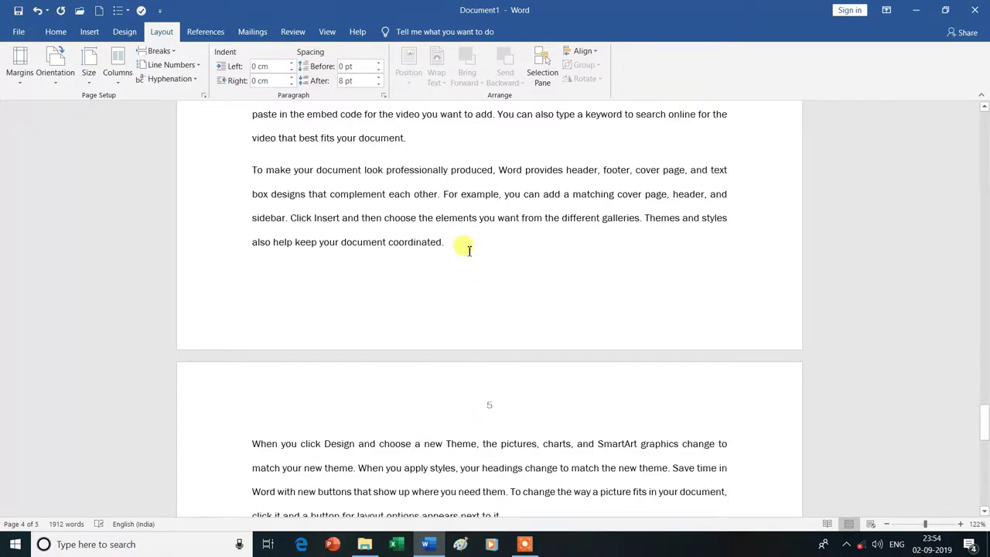
scroll(468, 250, up, 3)
scroll(468, 250, up, 3)
scroll(468, 250, up, 3)
scroll(467, 254, up, 2)
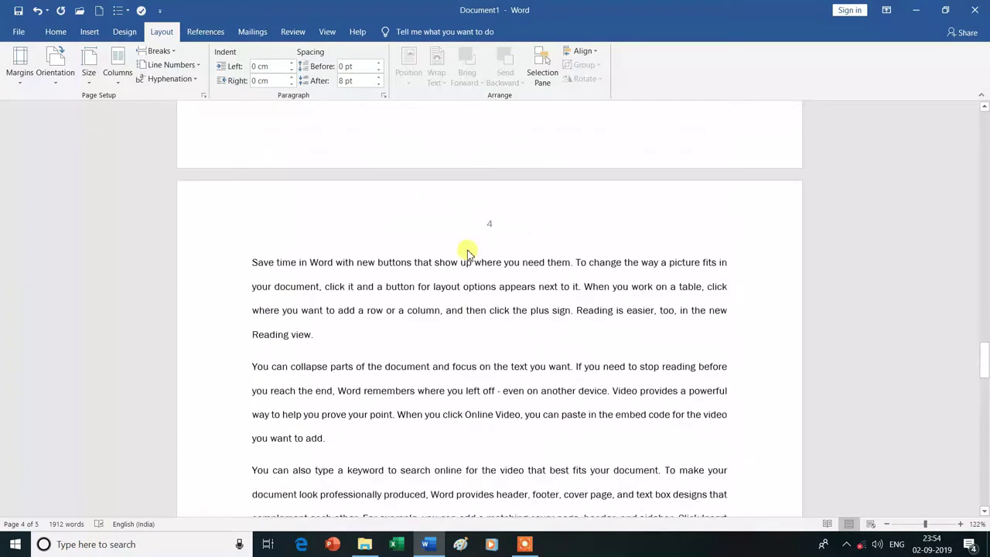
scroll(379, 285, up, 1)
scroll(394, 285, up, 3)
scroll(401, 290, up, 3)
scroll(402, 290, up, 3)
scroll(392, 280, up, 3)
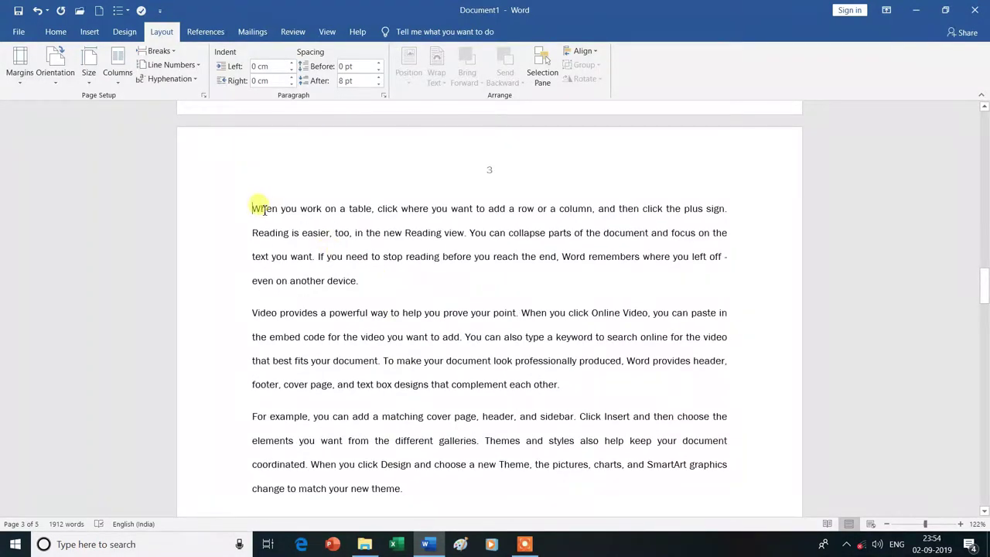
Restart line numbering at each section so page 3 counts again from 1
click(199, 67)
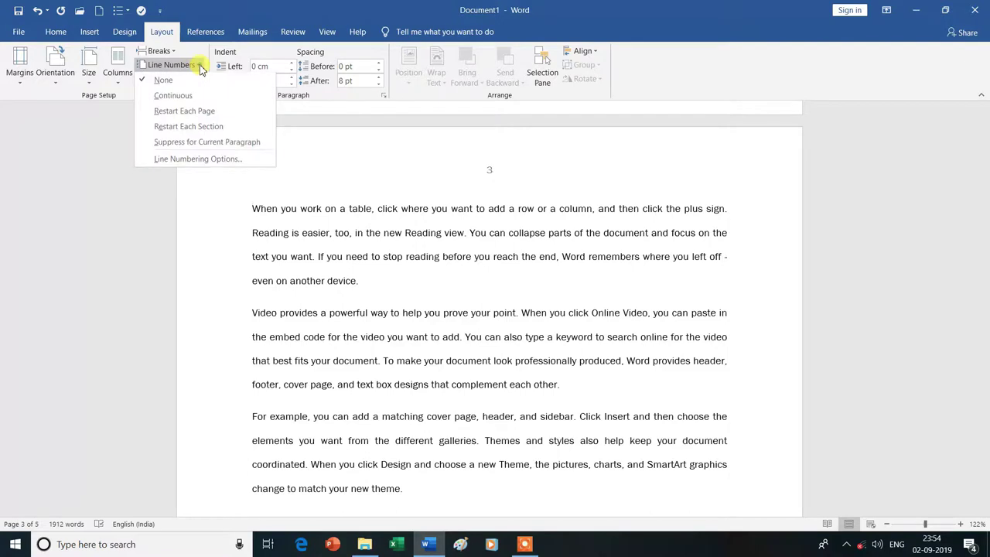
click(190, 127)
scroll(514, 277, up, 3)
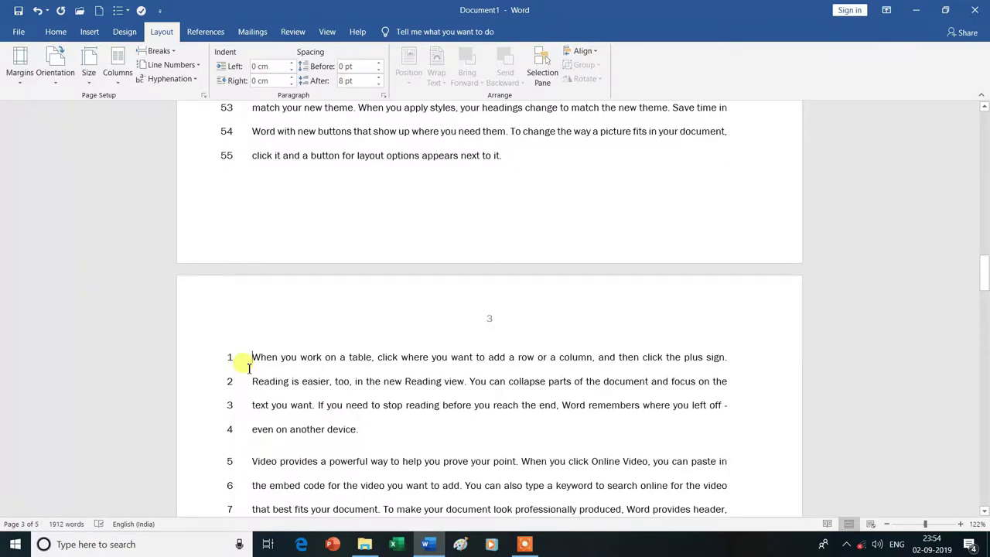
scroll(249, 368, down, 1)
scroll(249, 368, down, 2)
scroll(249, 368, down, 1)
scroll(249, 368, down, 2)
scroll(249, 368, down, 2)
scroll(249, 368, down, 3)
scroll(249, 368, down, 4)
scroll(249, 368, down, 1)
scroll(247, 370, down, 2)
scroll(248, 370, down, 3)
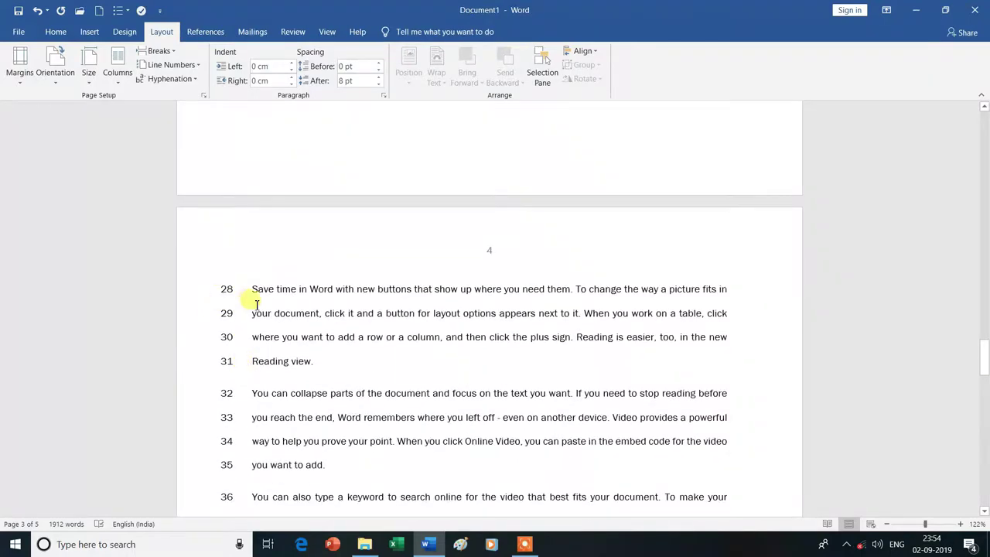
scroll(257, 303, down, 2)
scroll(258, 303, down, 2)
scroll(258, 303, down, 5)
scroll(257, 303, down, 3)
scroll(258, 303, down, 4)
scroll(256, 303, down, 3)
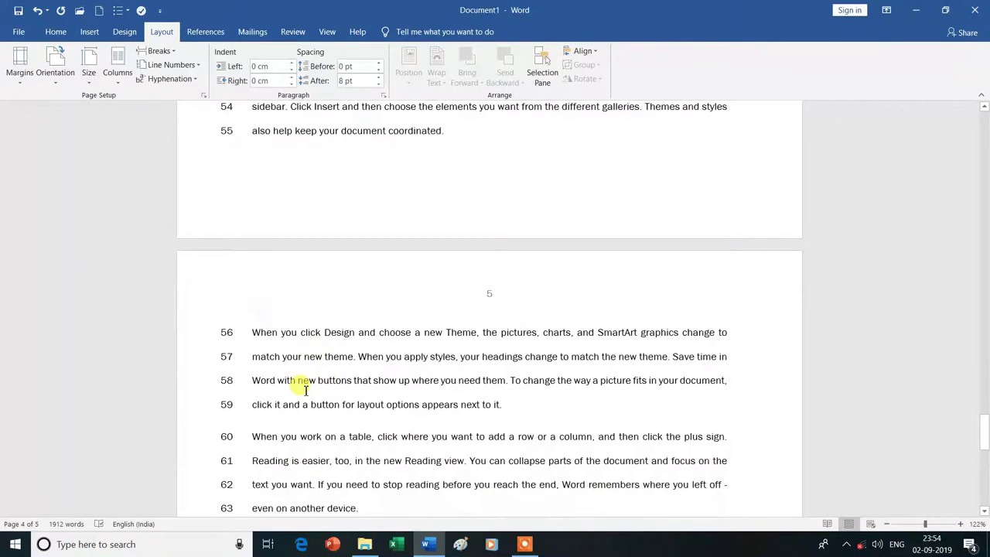
scroll(302, 383, down, 3)
scroll(305, 390, up, 2)
scroll(306, 391, up, 3)
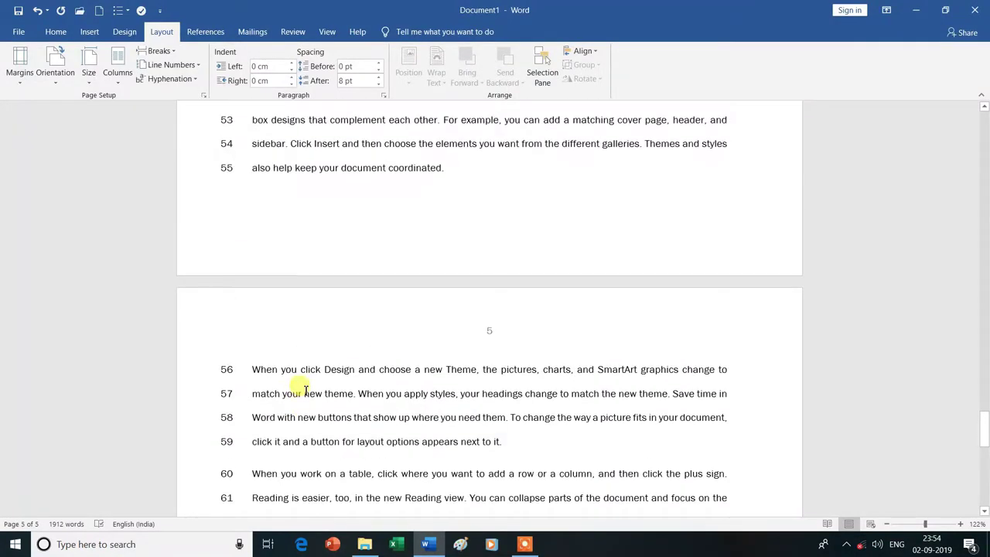
scroll(305, 390, up, 3)
scroll(306, 391, up, 3)
scroll(306, 390, up, 2)
scroll(305, 390, up, 1)
scroll(306, 391, up, 3)
scroll(297, 387, up, 3)
scroll(297, 382, up, 1)
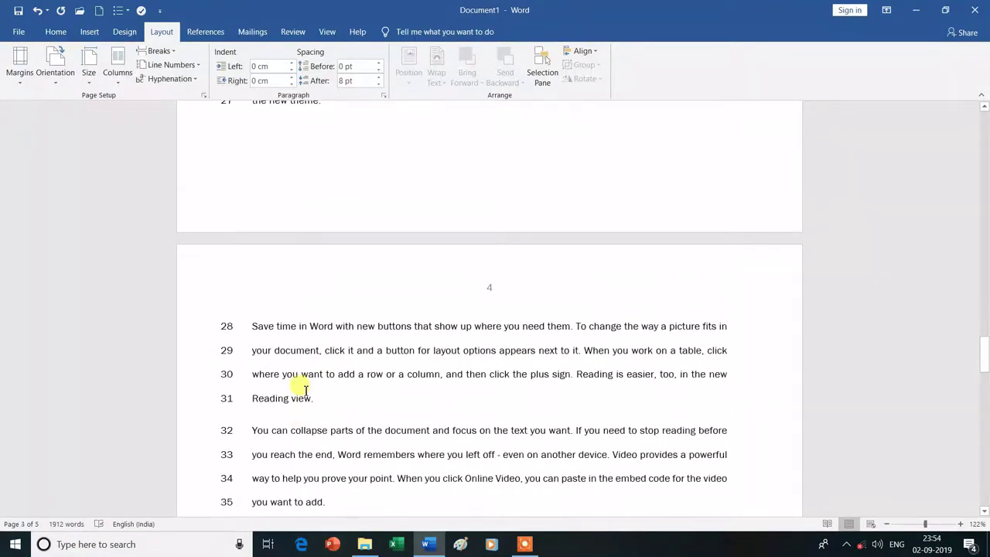
Zoom out to 45% and back to 135%, then undo page 3's restarted line numbering
click(904, 526)
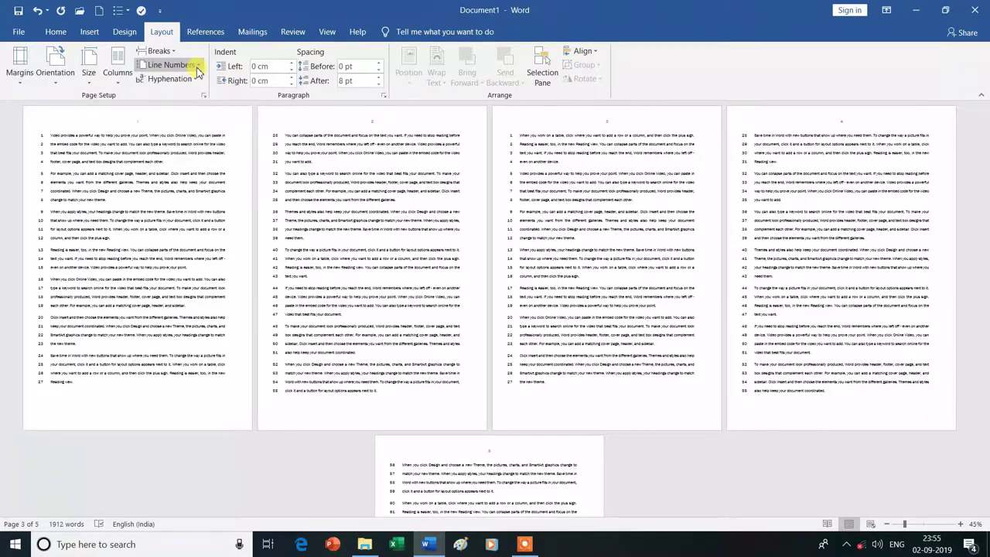
click(927, 528)
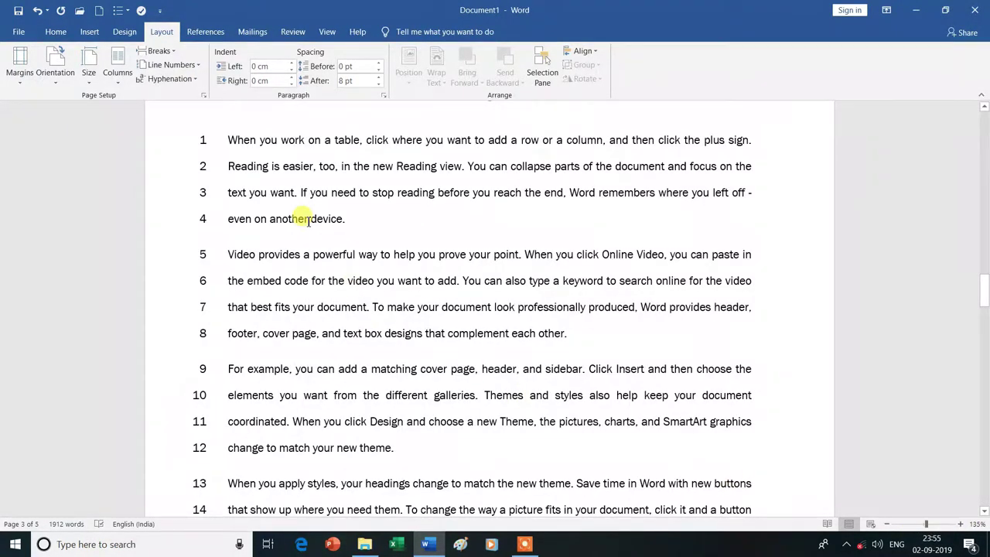
key(ctrl+z)
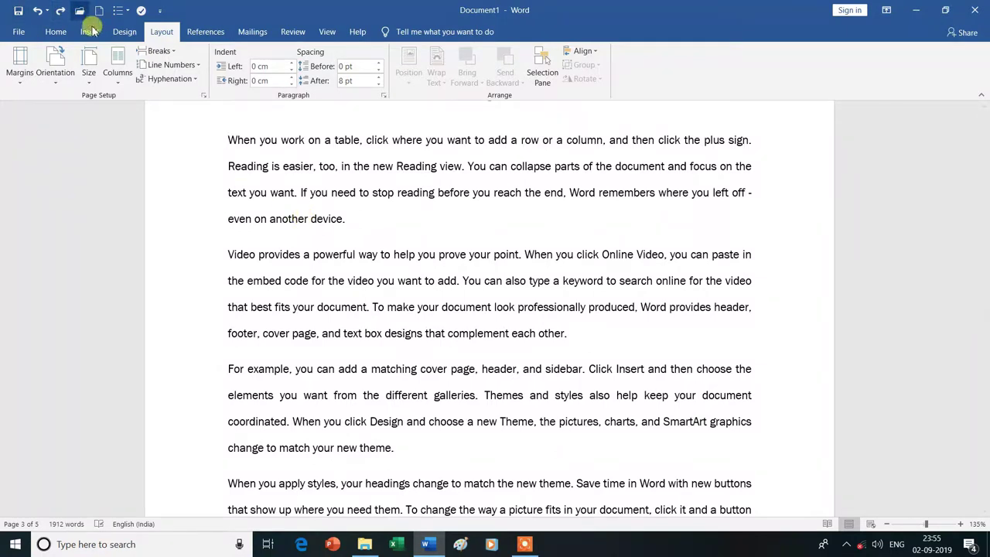
Number lines continuously so page 3 picks up at 56, then return to page 1
click(198, 69)
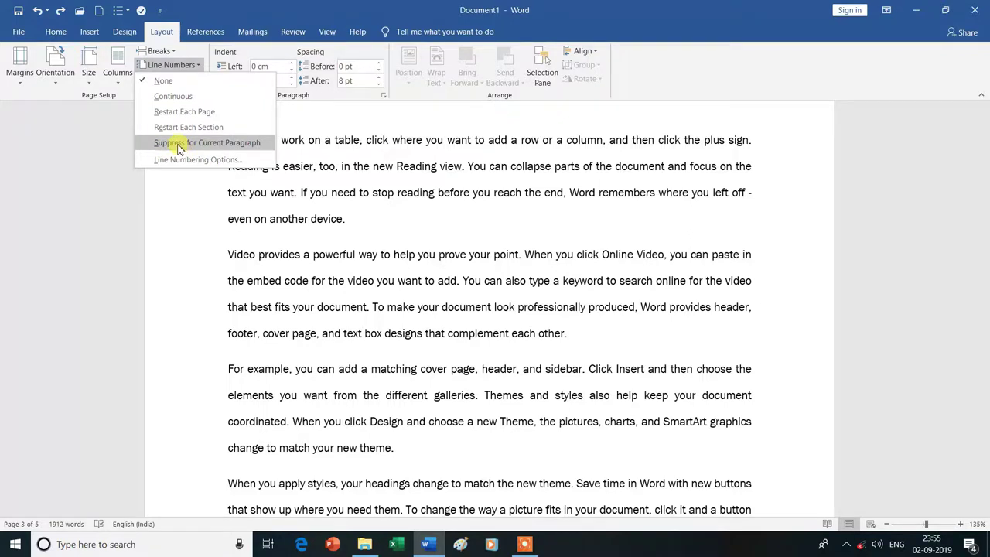
click(172, 96)
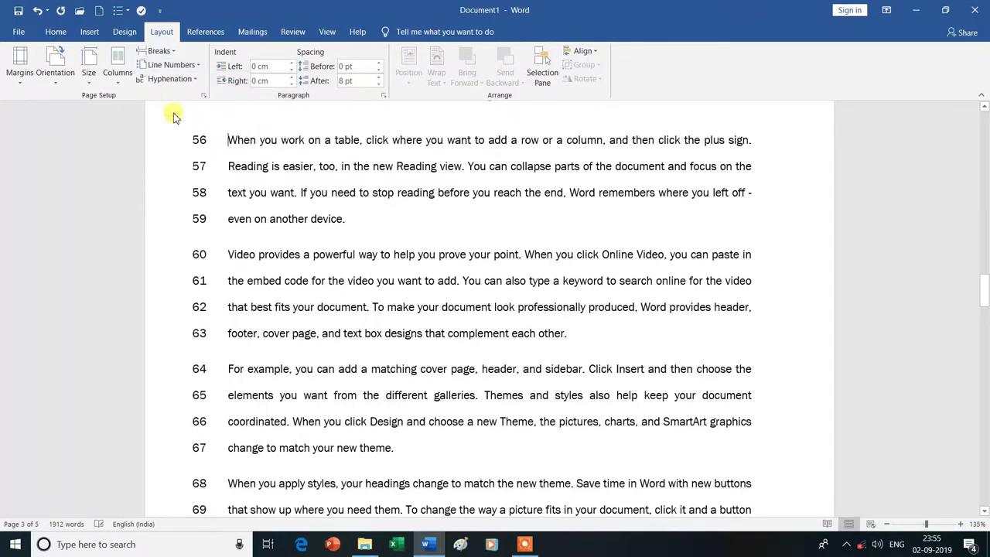
scroll(303, 257, up, 3)
scroll(303, 257, up, 3)
scroll(303, 256, up, 3)
scroll(303, 256, up, 3)
scroll(303, 257, up, 3)
scroll(303, 256, up, 3)
scroll(303, 257, up, 4)
scroll(303, 256, up, 4)
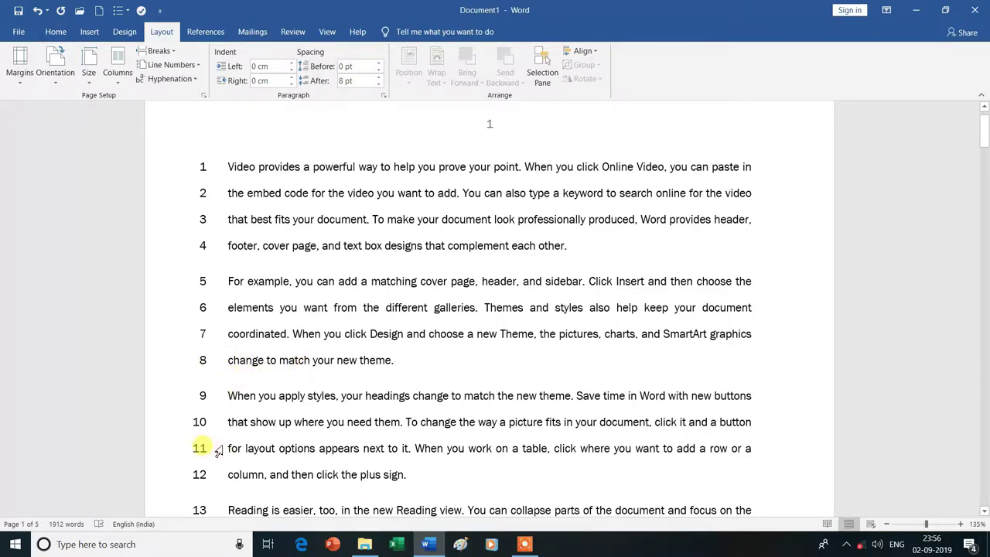
Suppress line numbers for the paragraph beginning "When you apply styles"
scroll(231, 432, down, 1)
scroll(231, 431, down, 2)
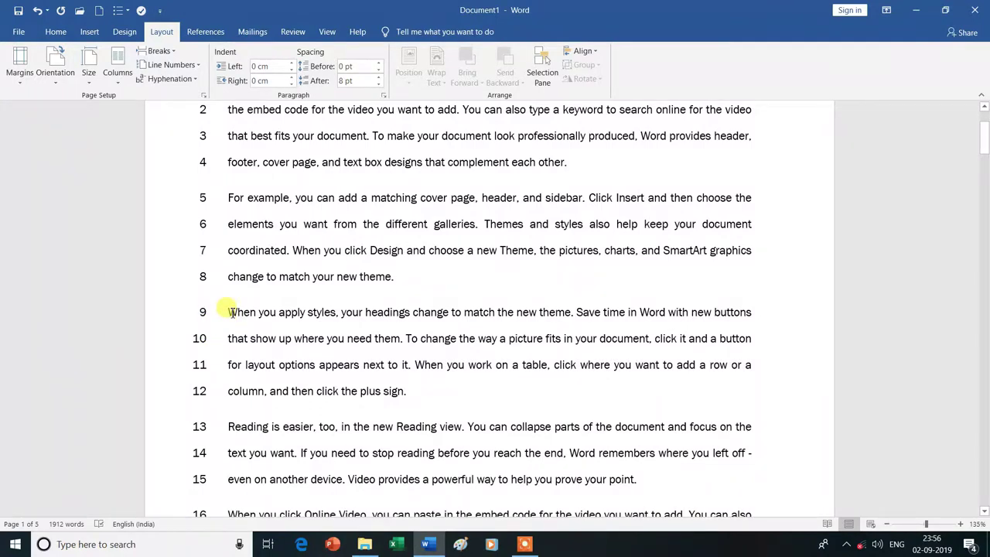
drag(232, 313, 386, 384)
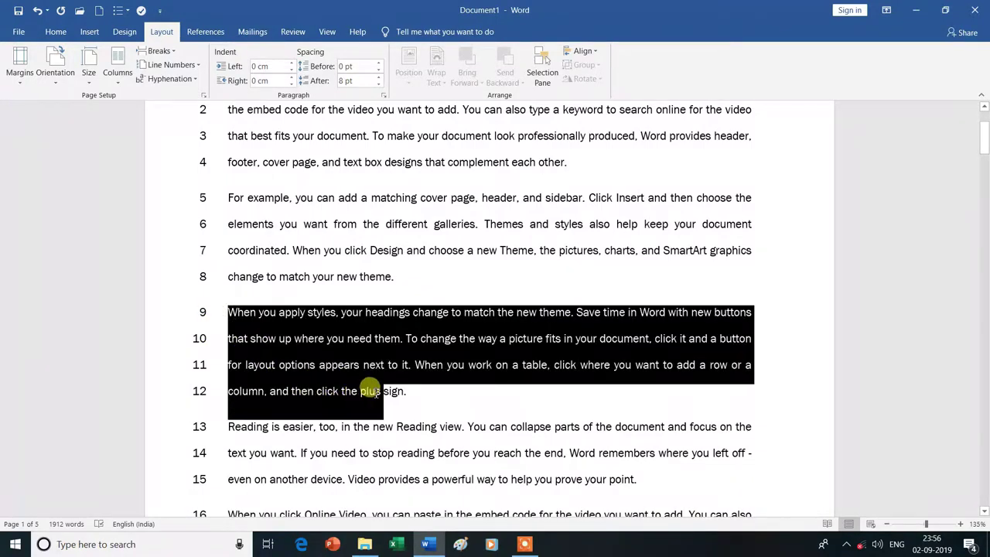
drag(387, 383, 407, 386)
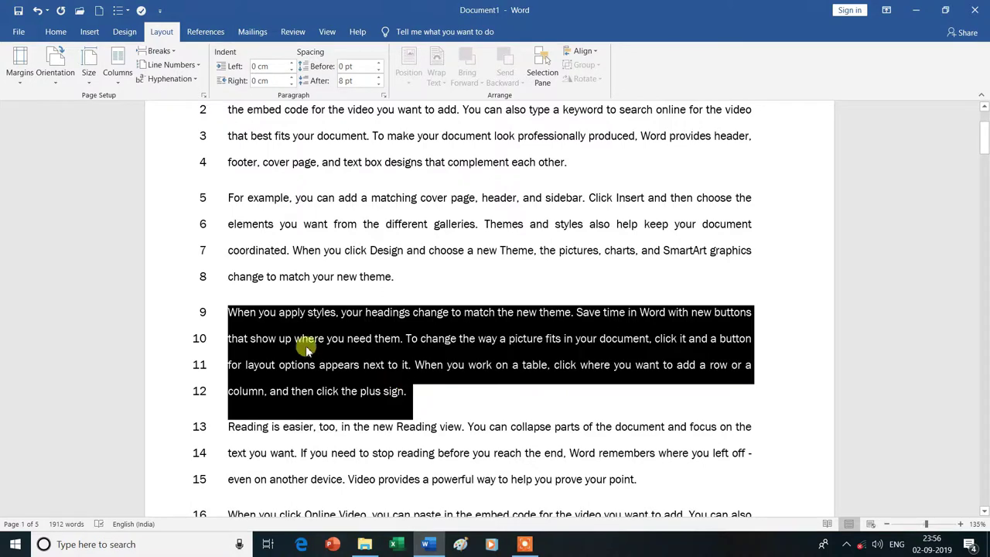
click(196, 69)
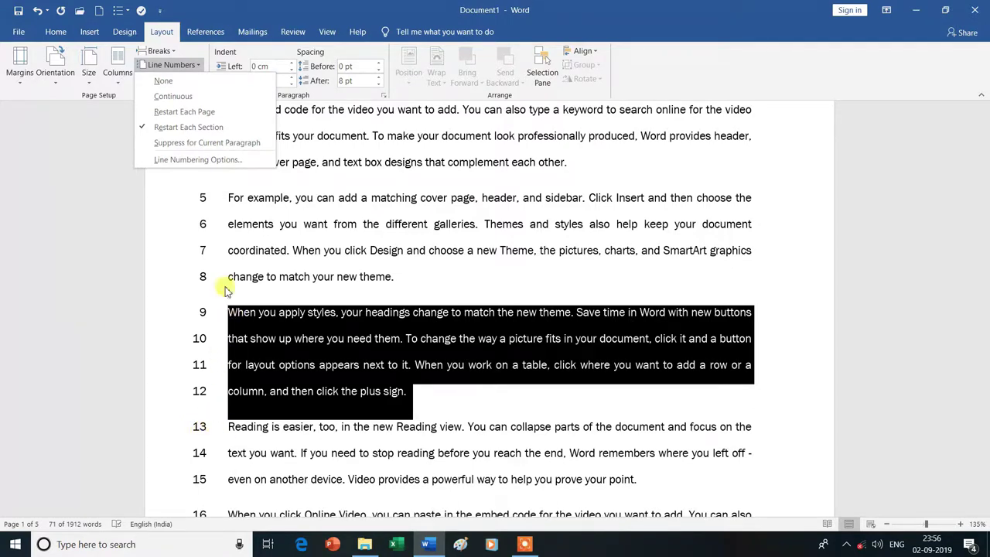
click(174, 143)
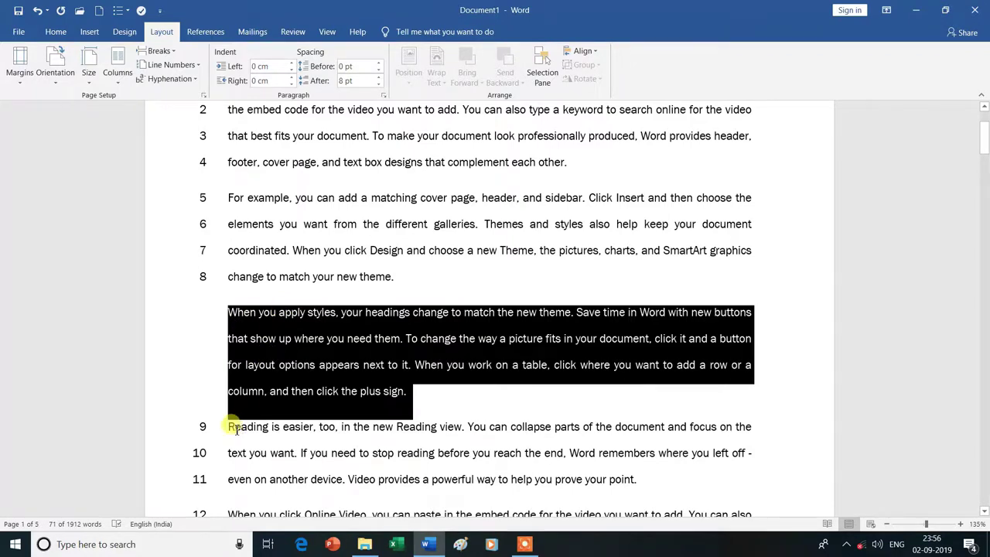
click(221, 325)
click(448, 400)
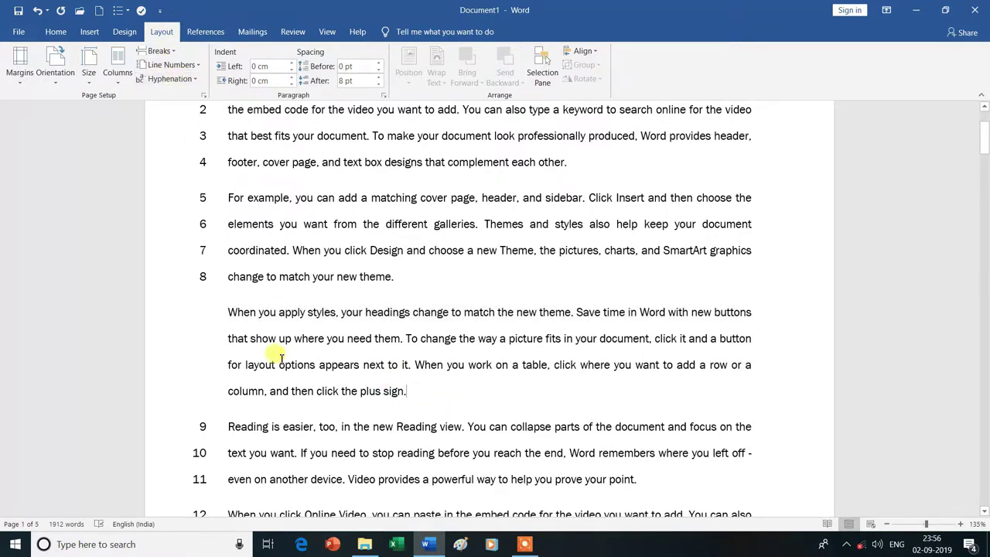
click(198, 69)
click(193, 77)
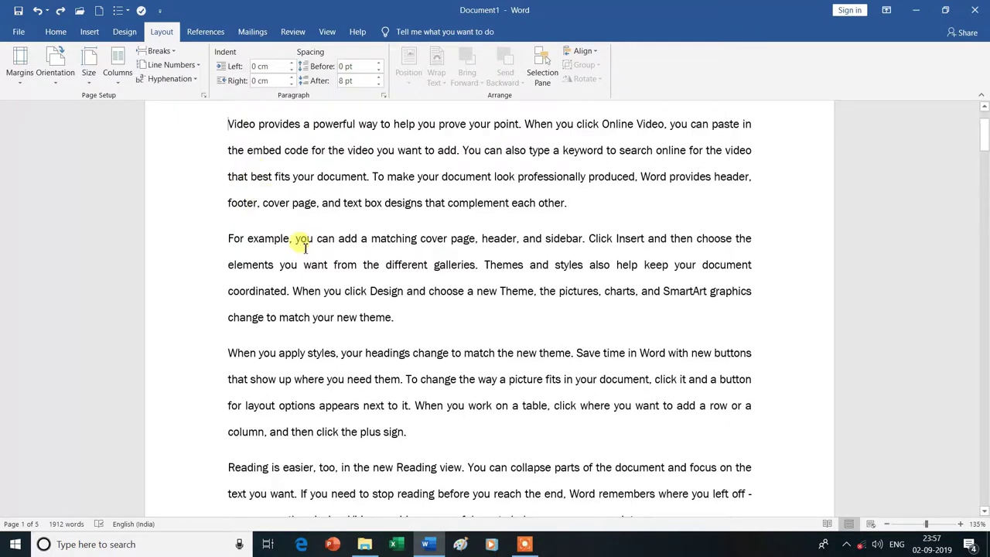
click(197, 67)
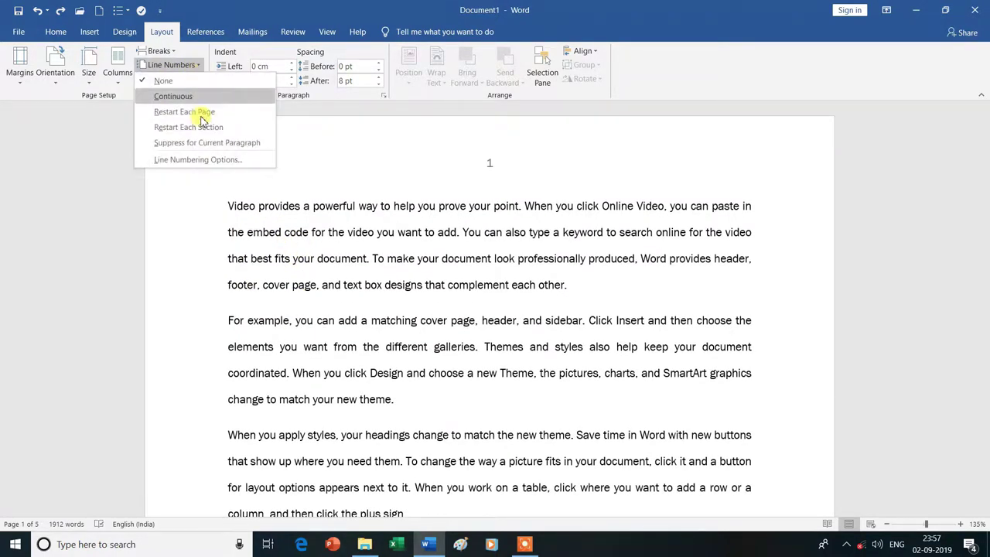
click(222, 161)
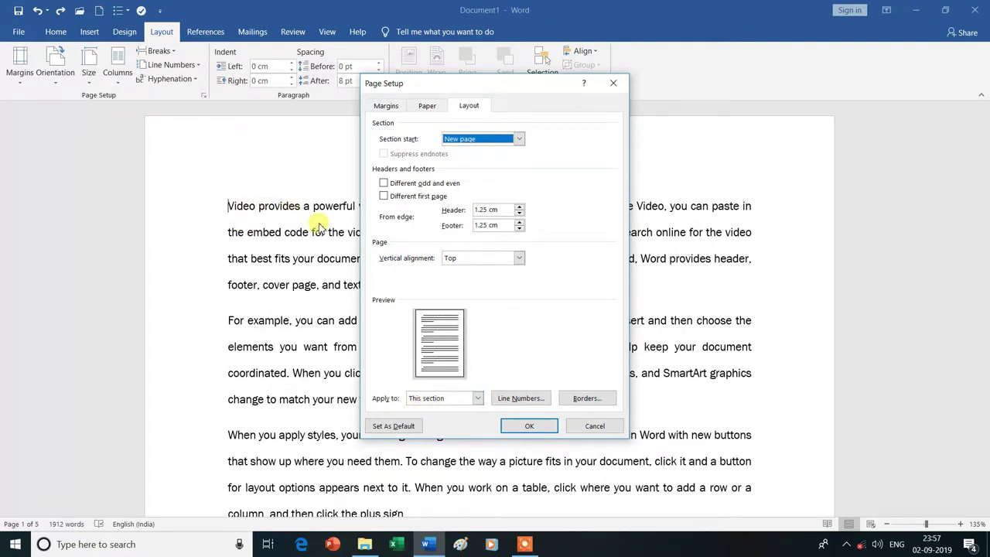
click(612, 85)
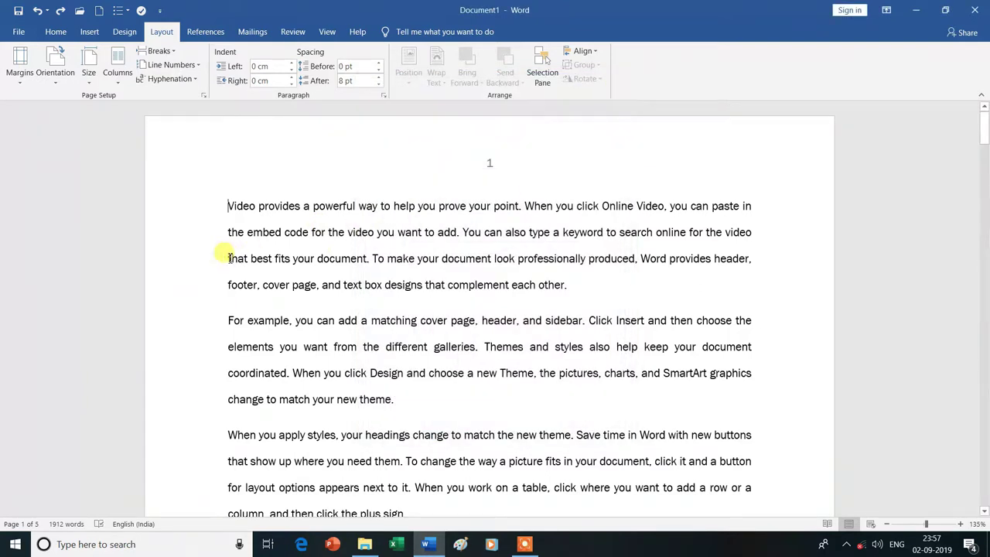
Add line numbering to the first paragraph's section, starting at 5 and restarting each page
mouse_move(227, 205)
mouse_down()
mouse_move(531, 294)
mouse_move(576, 288)
mouse_up()
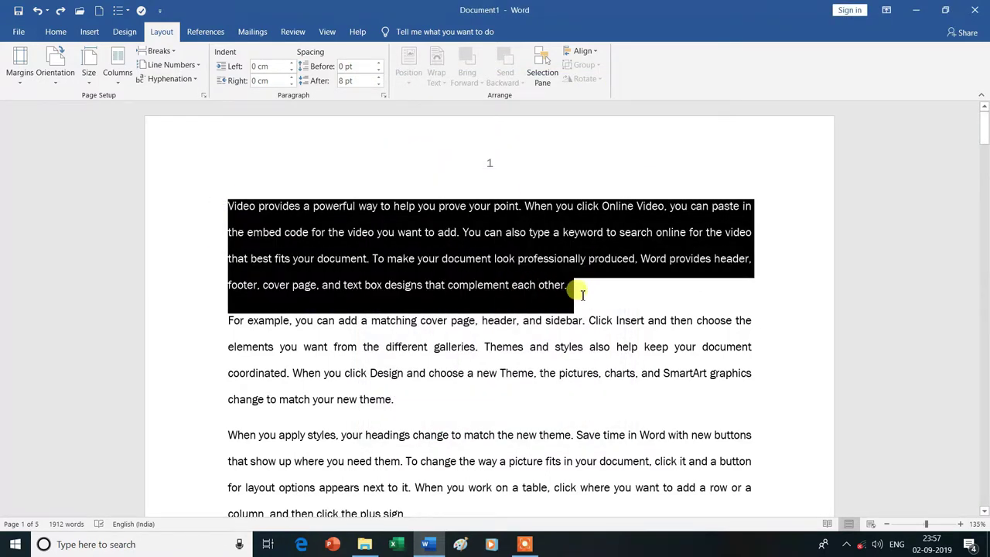
click(194, 66)
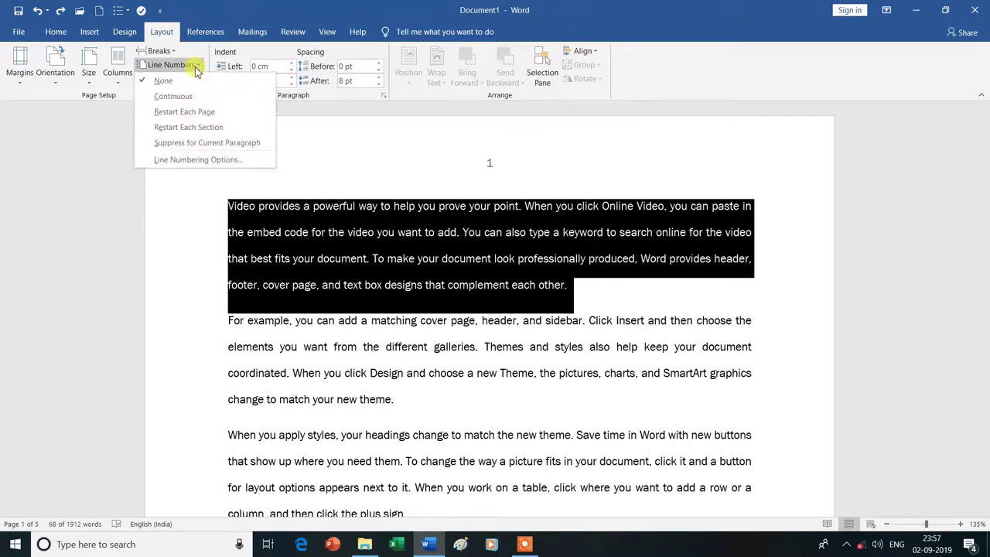
click(186, 161)
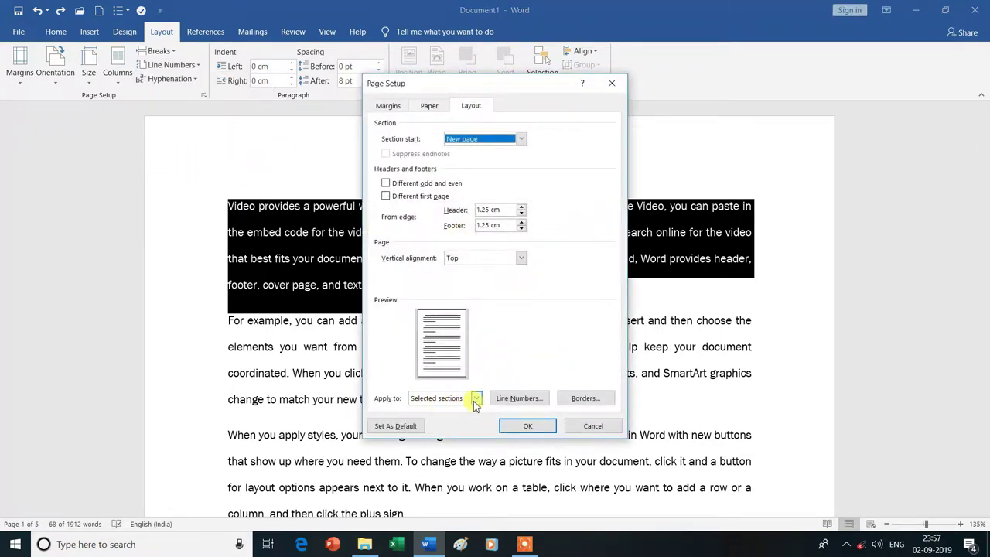
click(518, 401)
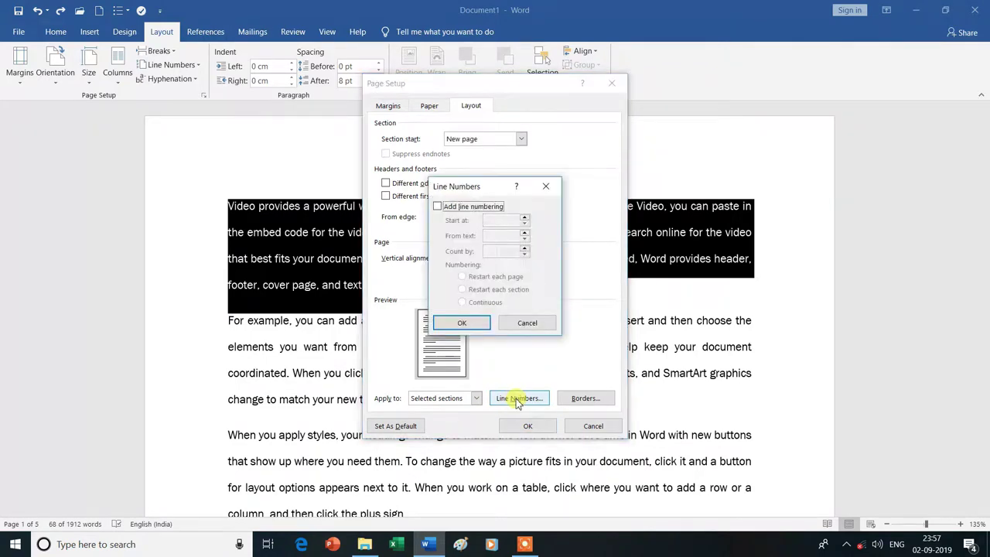
click(446, 207)
text(5)
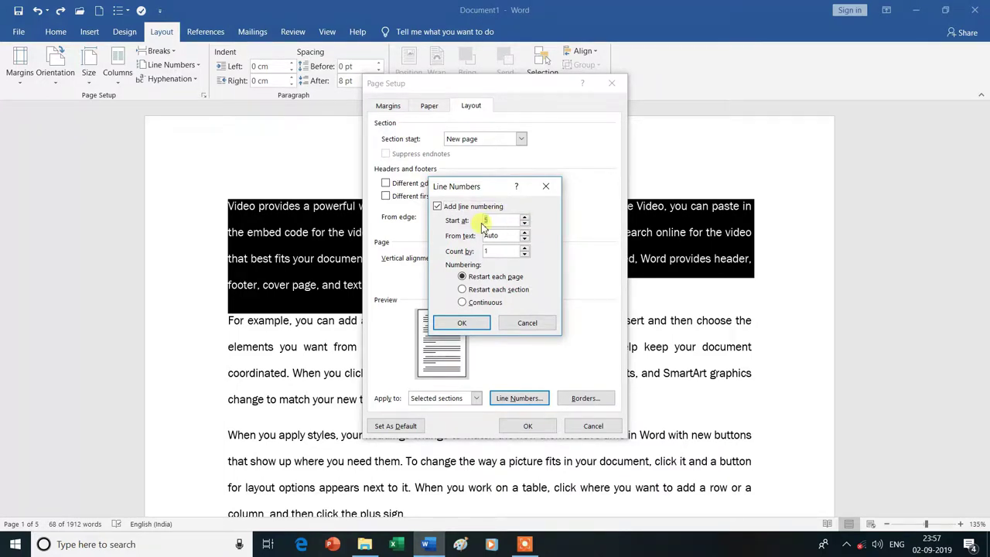
click(472, 328)
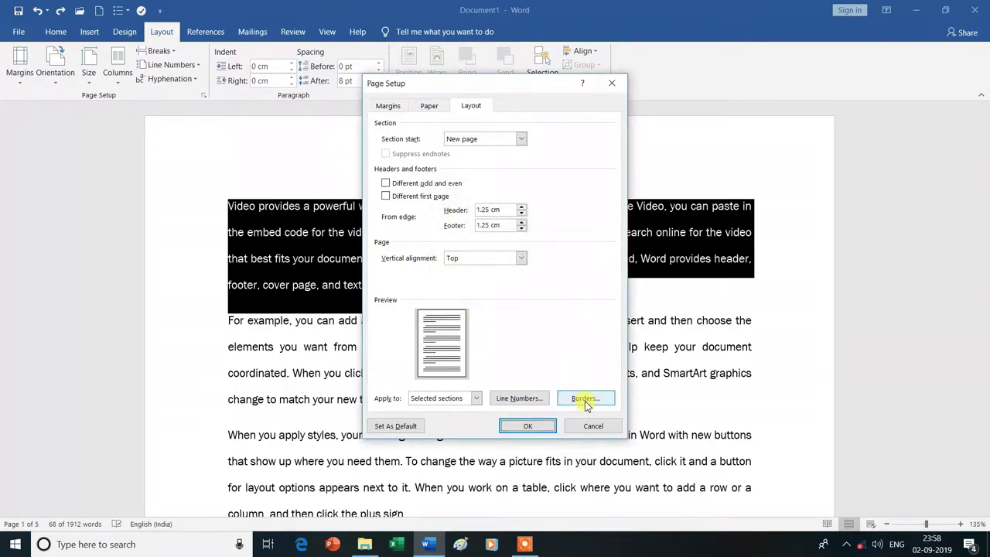
Give the first paragraph a solid-line box border
click(584, 397)
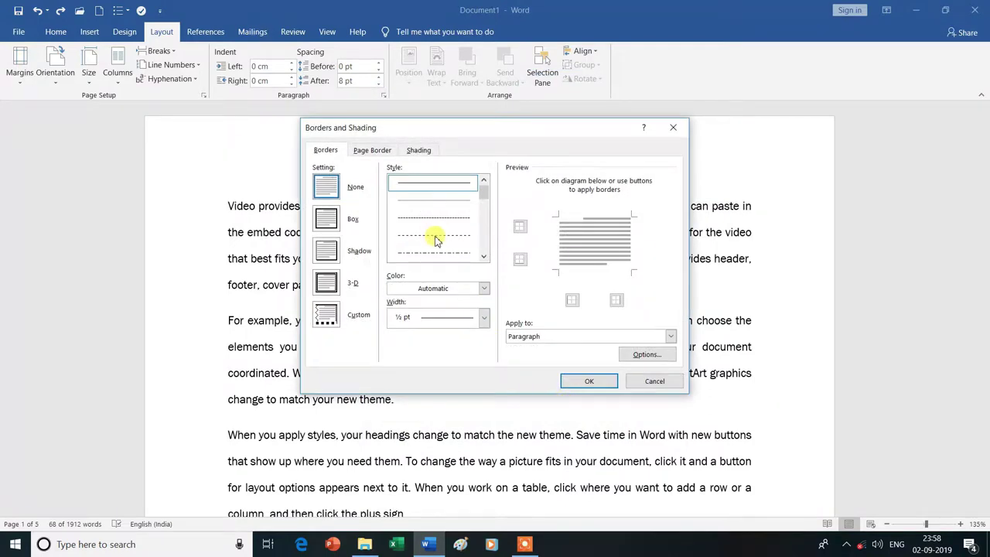
click(459, 255)
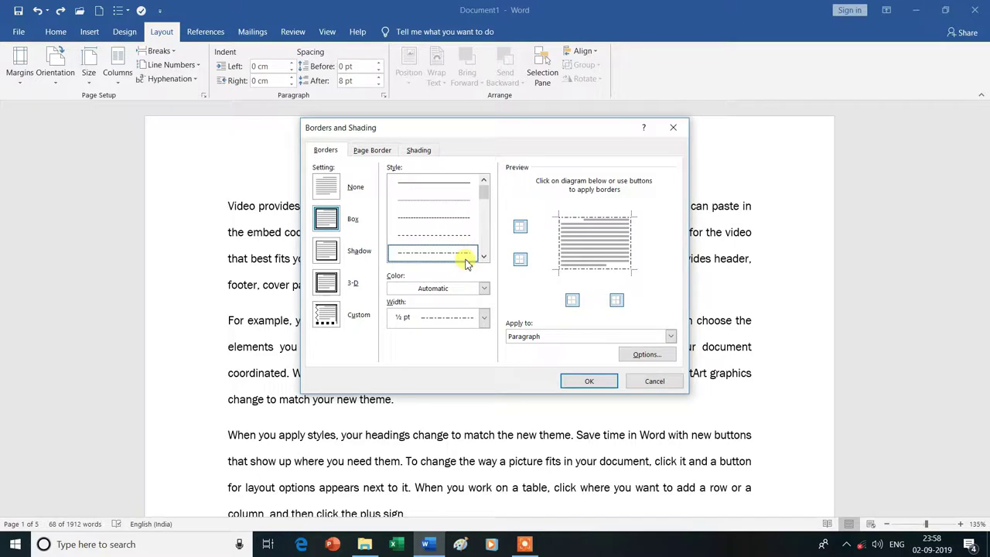
click(484, 258)
click(484, 257)
click(484, 258)
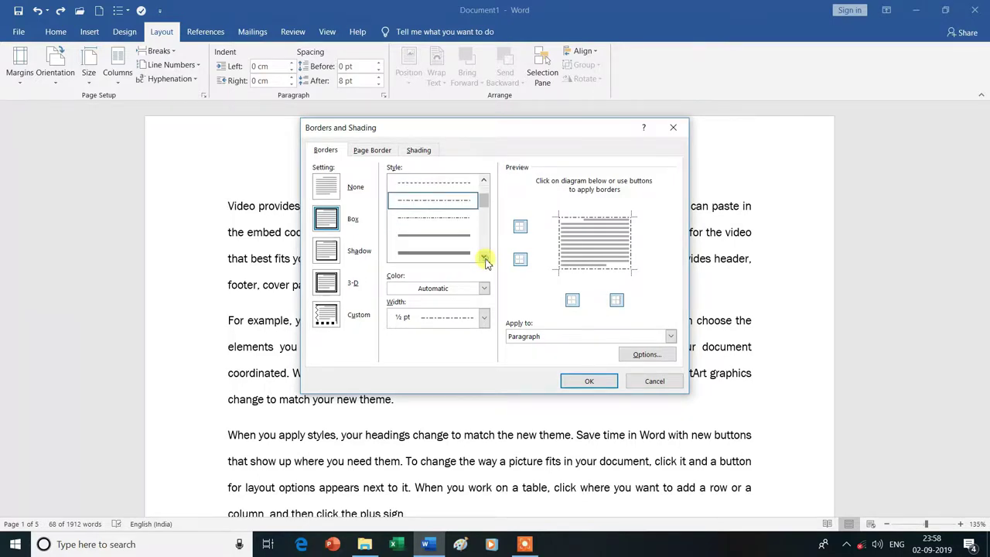
click(435, 246)
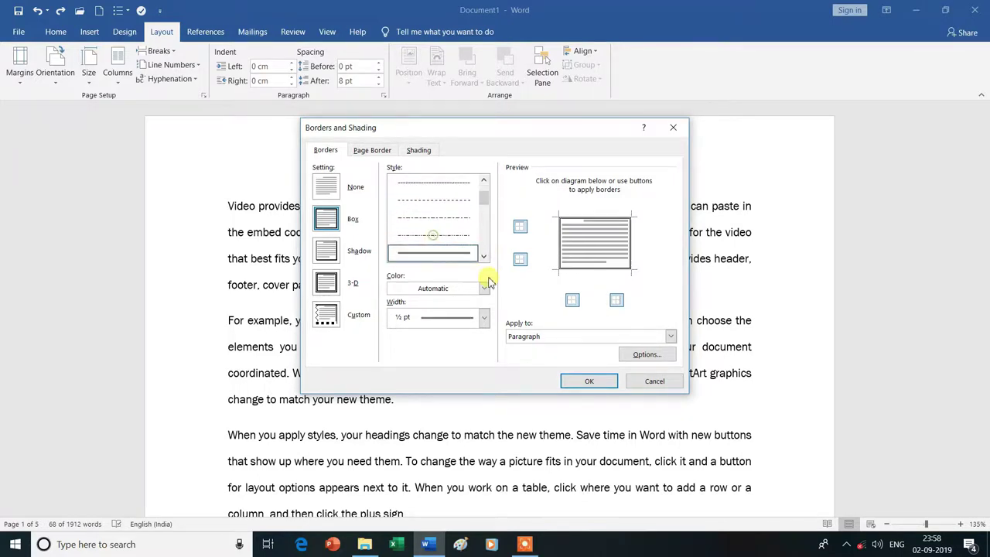
click(589, 382)
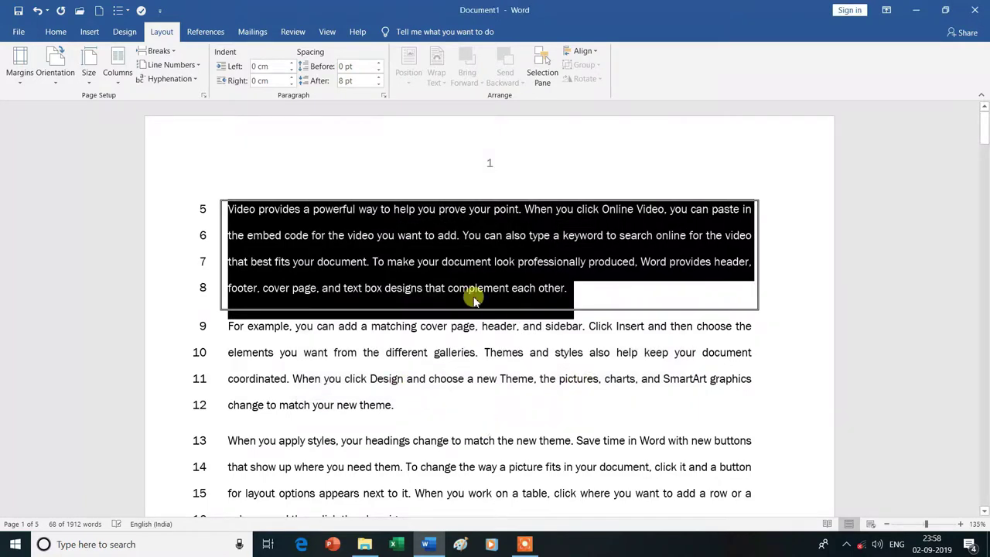
click(304, 163)
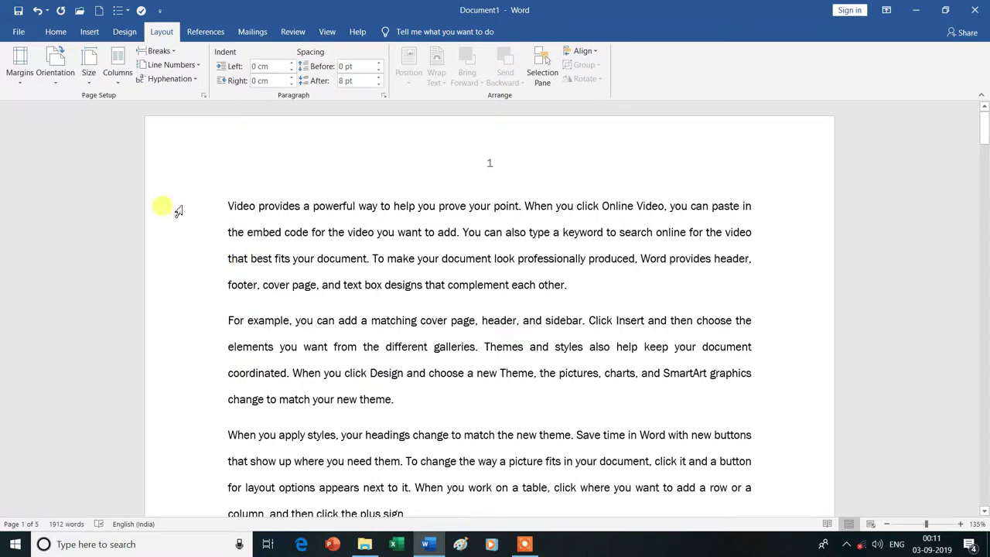
Show the Layout tab's Hyphenation choices, with None still in force
click(196, 80)
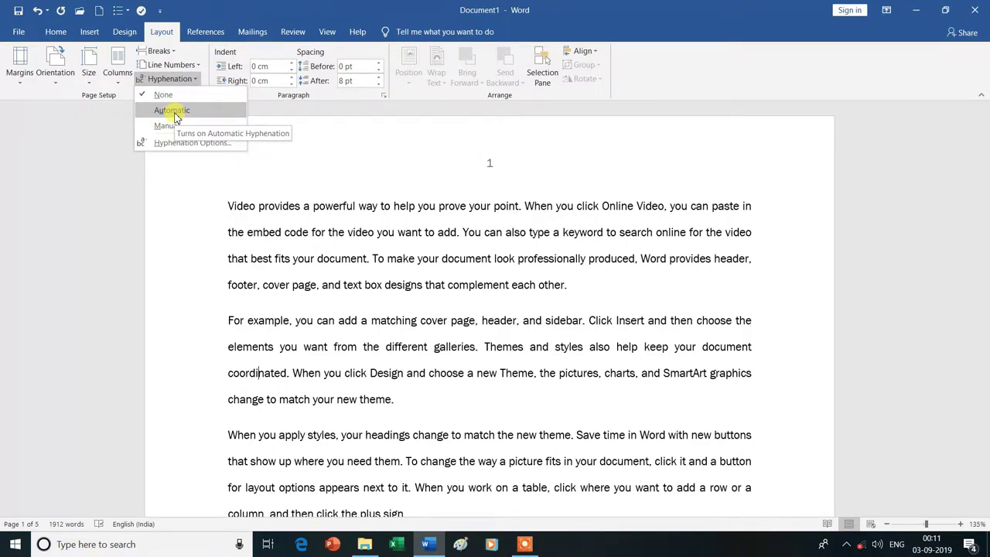
Set hyphenation to Automatic so "coordinated" splits as "coordi-nated"
click(173, 112)
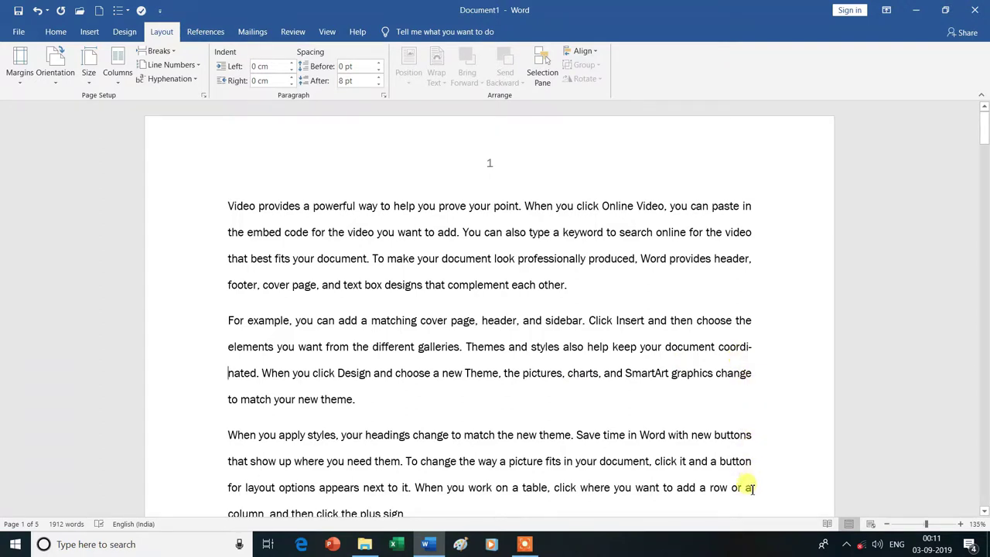
scroll(744, 425, down, 3)
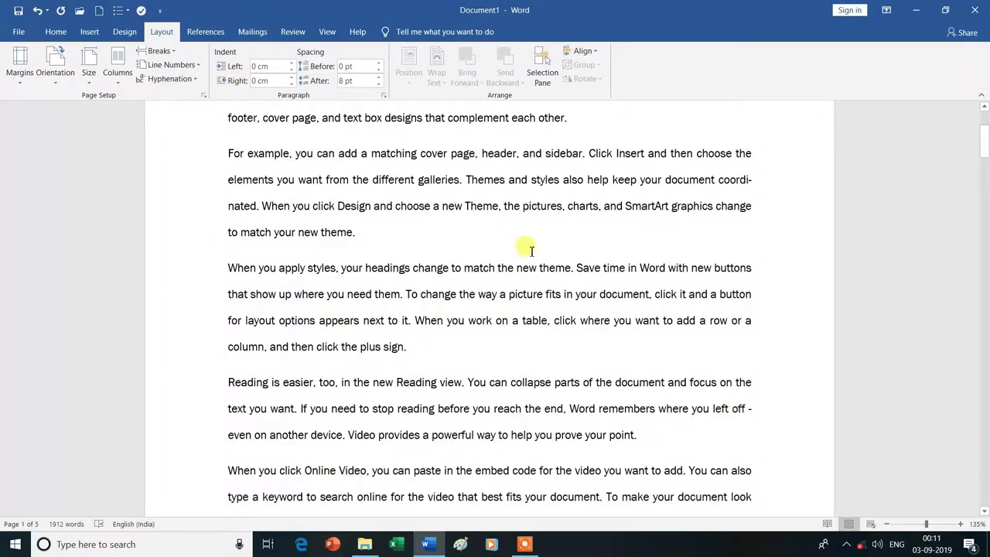
click(172, 80)
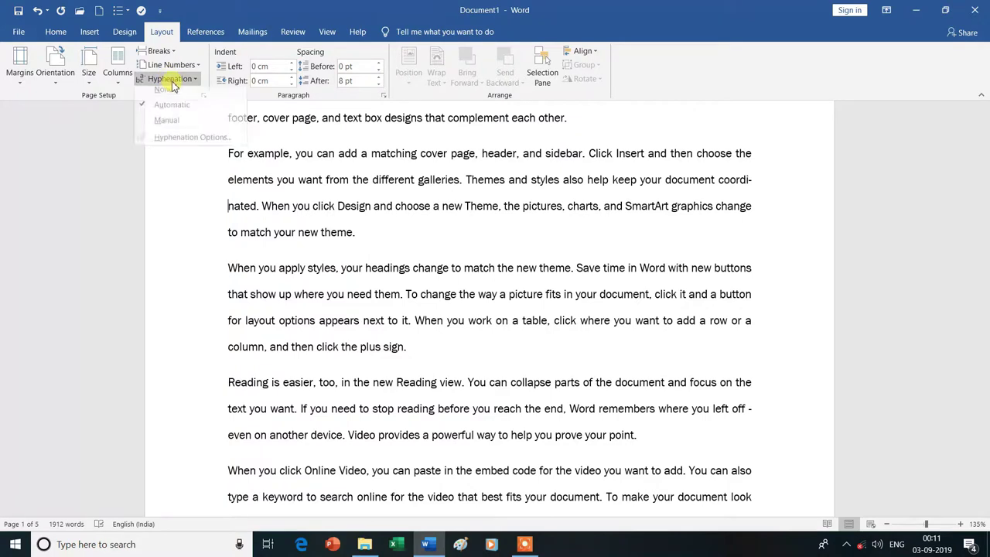
Set hyphenation back to None, then start Manual hyphenation
click(165, 91)
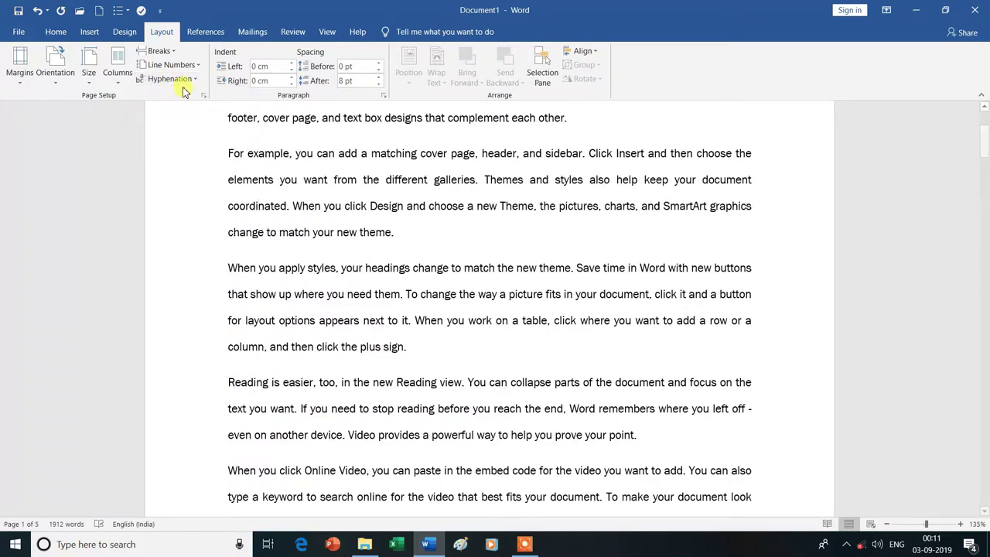
click(193, 81)
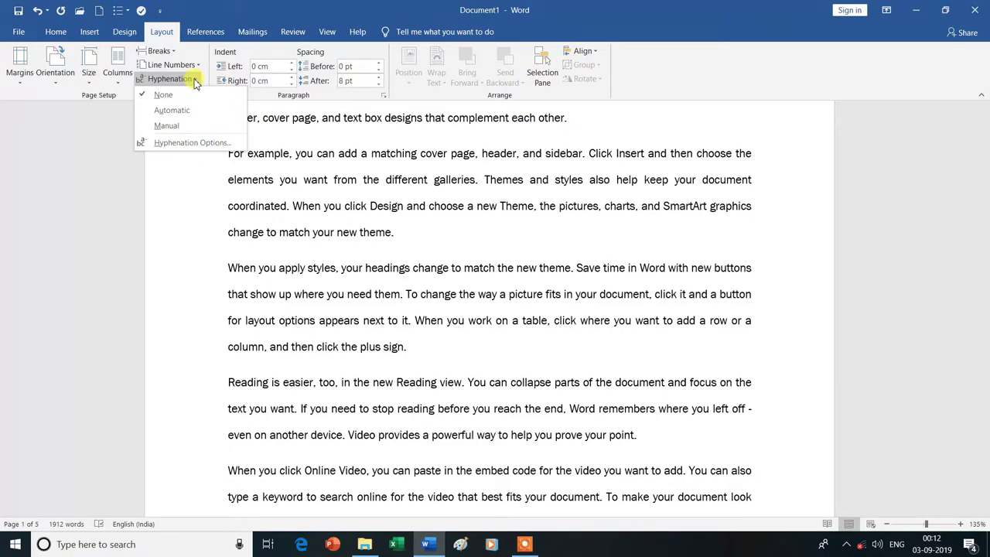
click(173, 128)
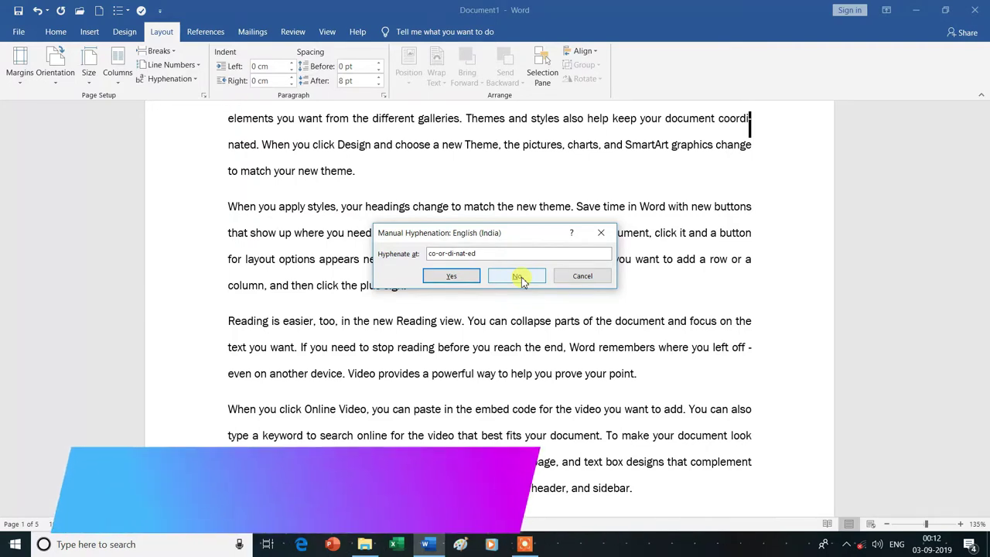
Step through the manual hyphenation prompts for "coordinated" and "document", declining to break "document"
click(467, 280)
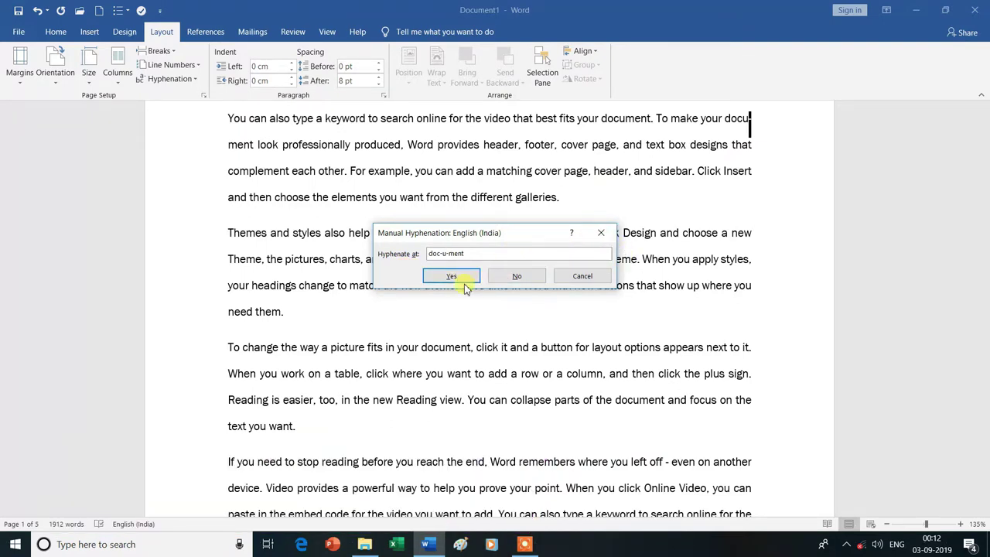
click(462, 282)
click(467, 281)
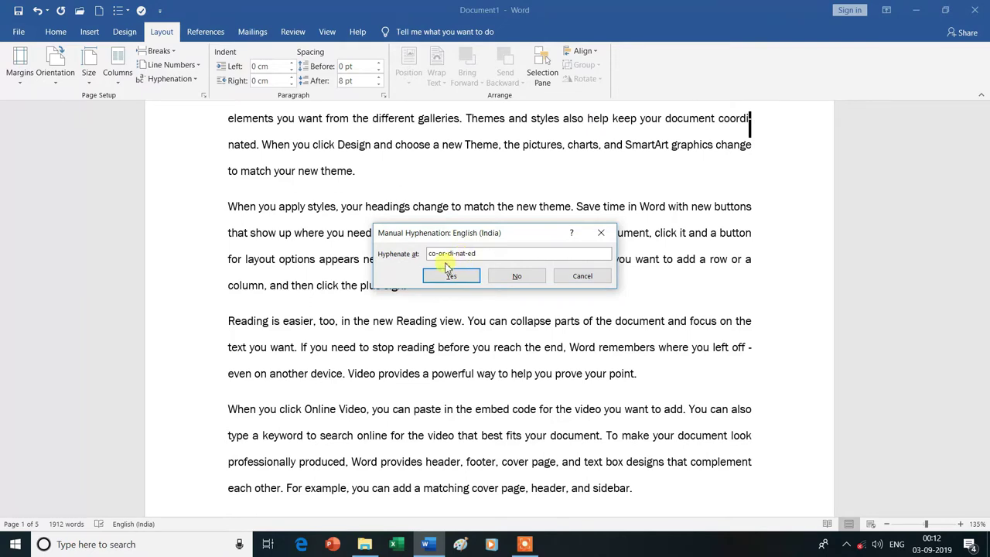
click(520, 277)
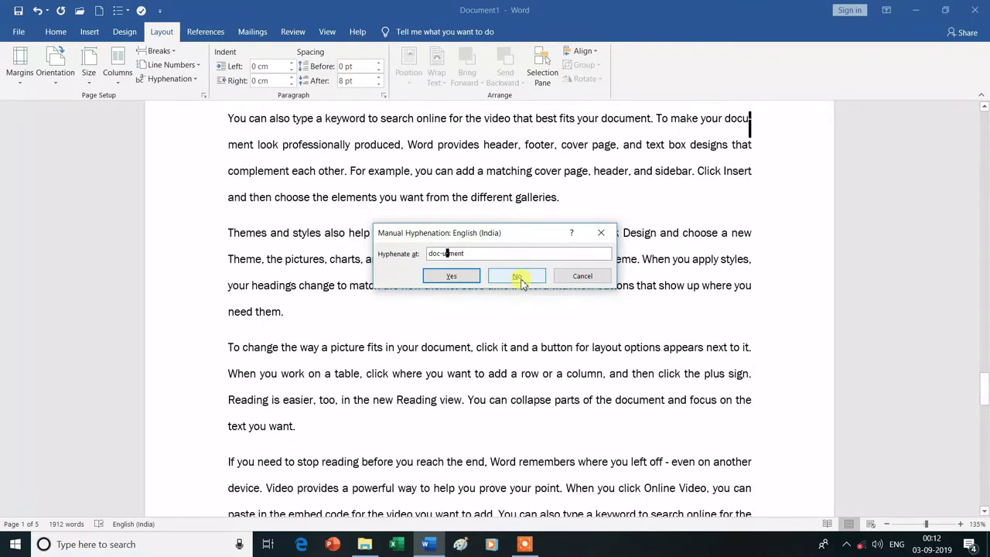
click(518, 277)
key(Escape)
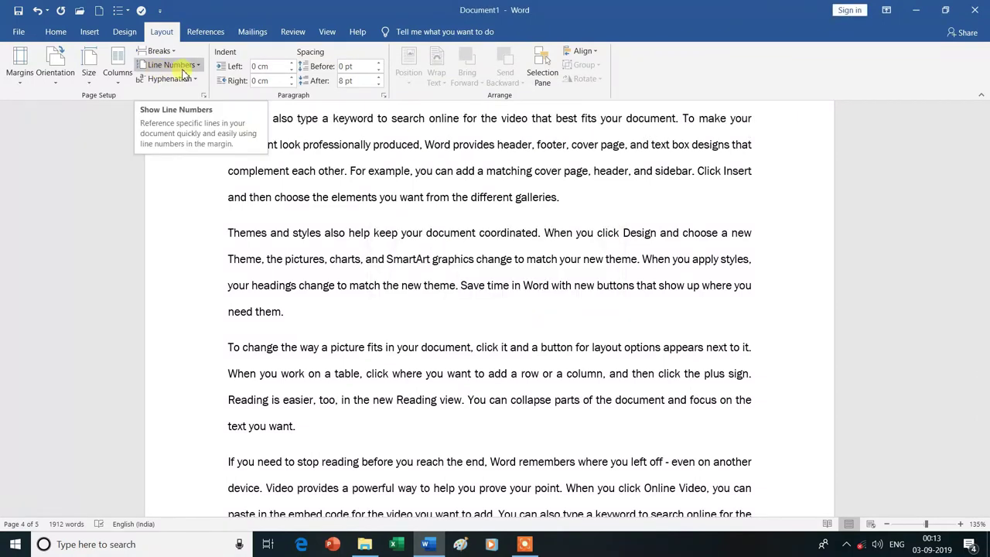